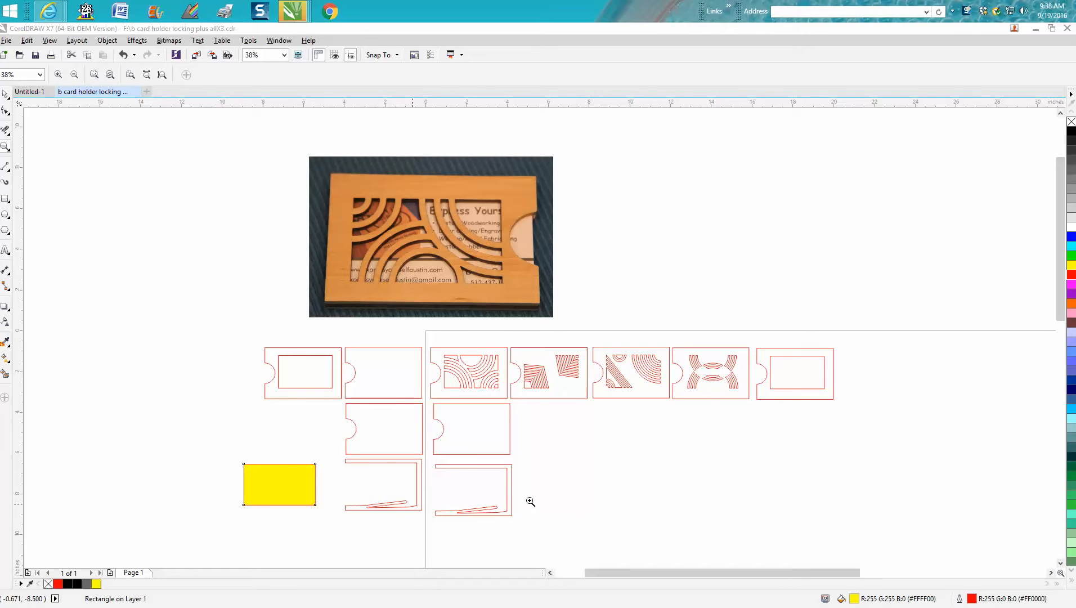
Step: Move the yellow business card rectangle into the upper-left corner of the opening in the left locking frame, just clear of its inner edges
left_click(5, 95)
left_click_drag(274, 486, 375, 483)
left_click(4, 146)
left_click_drag(318, 431, 513, 562)
left_click(4, 95)
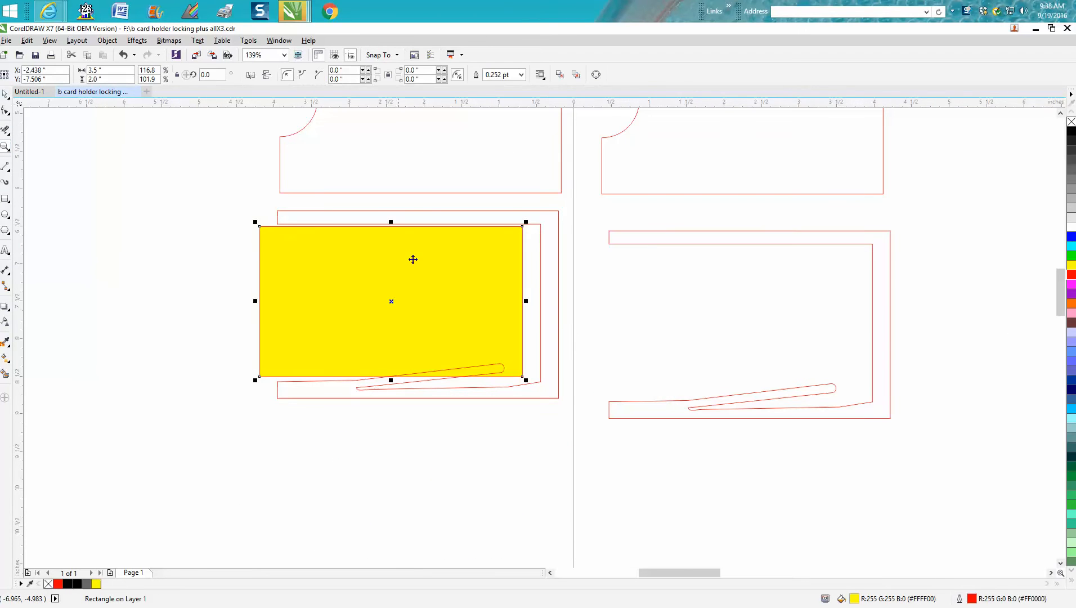
left_click_drag(392, 301, 409, 301)
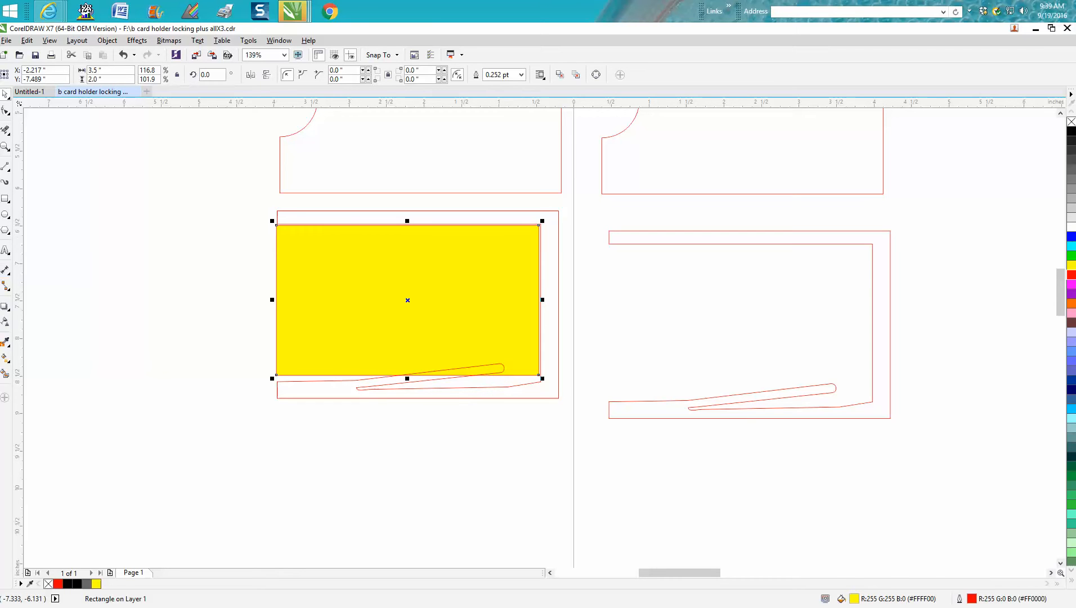
Step: Smart Fill the left locking frame and its spring arm with black, and undo both fills
left_click(341, 391)
left_click(481, 369)
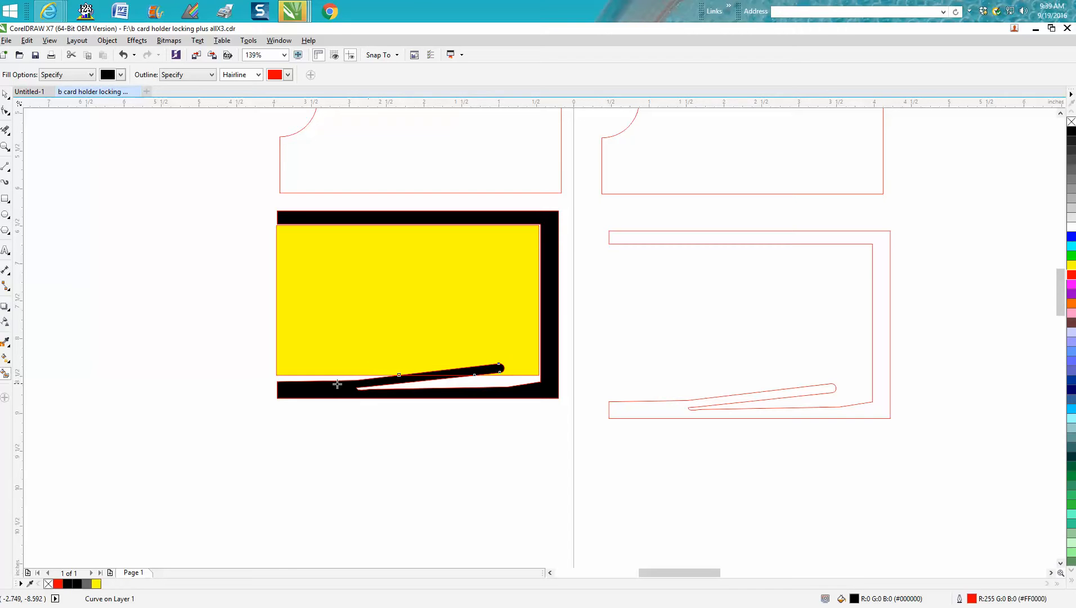
left_click(122, 54)
left_click(123, 54)
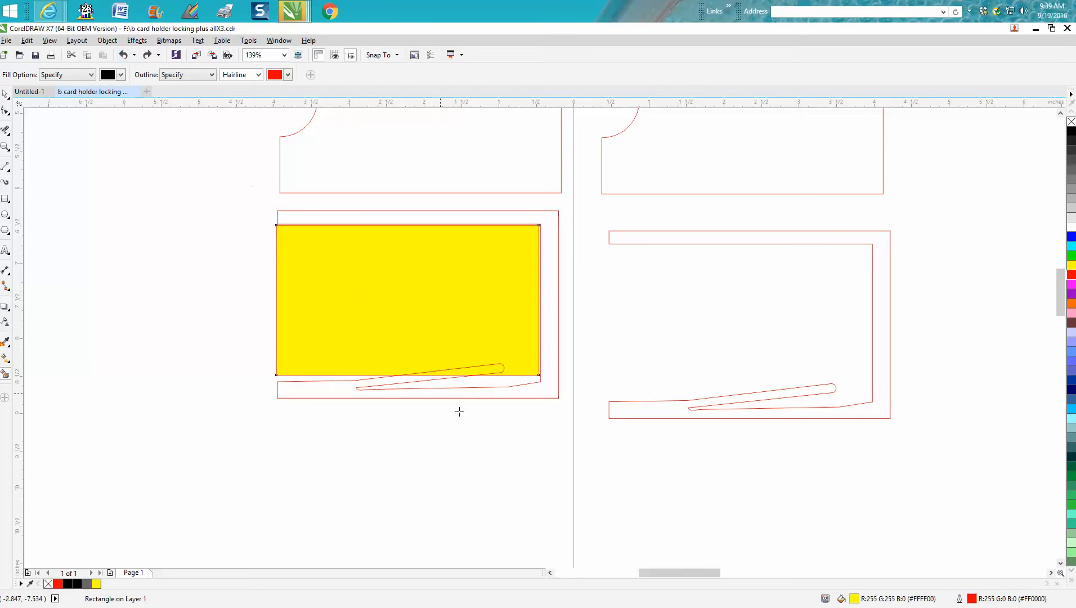
left_click(5, 94)
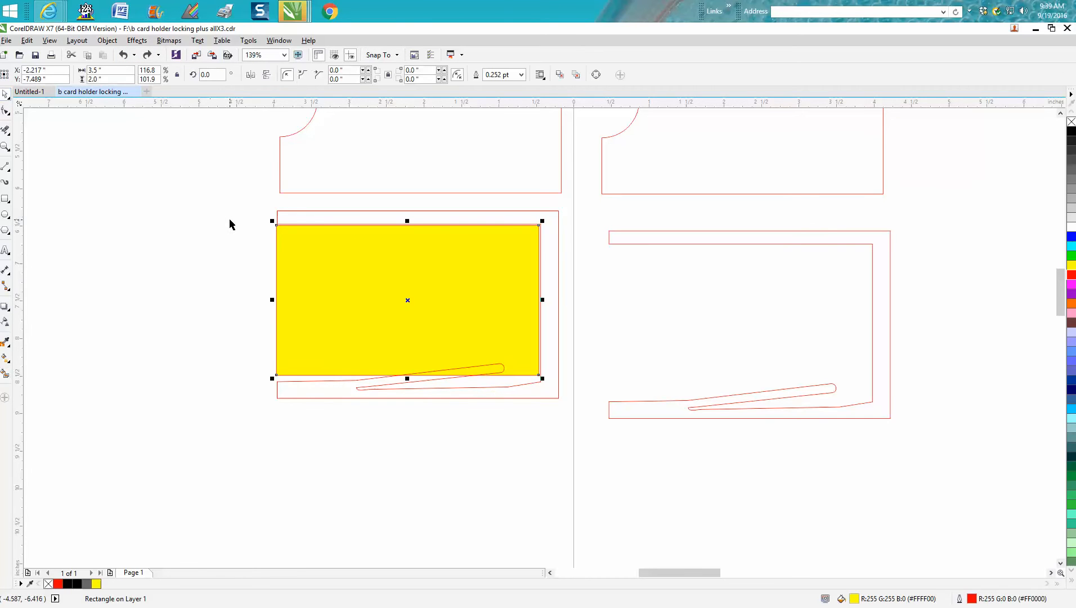
Step: Examine the photo of the finished card holder and the row of decorative cover designs below it
scroll(231, 219, "down", 3)
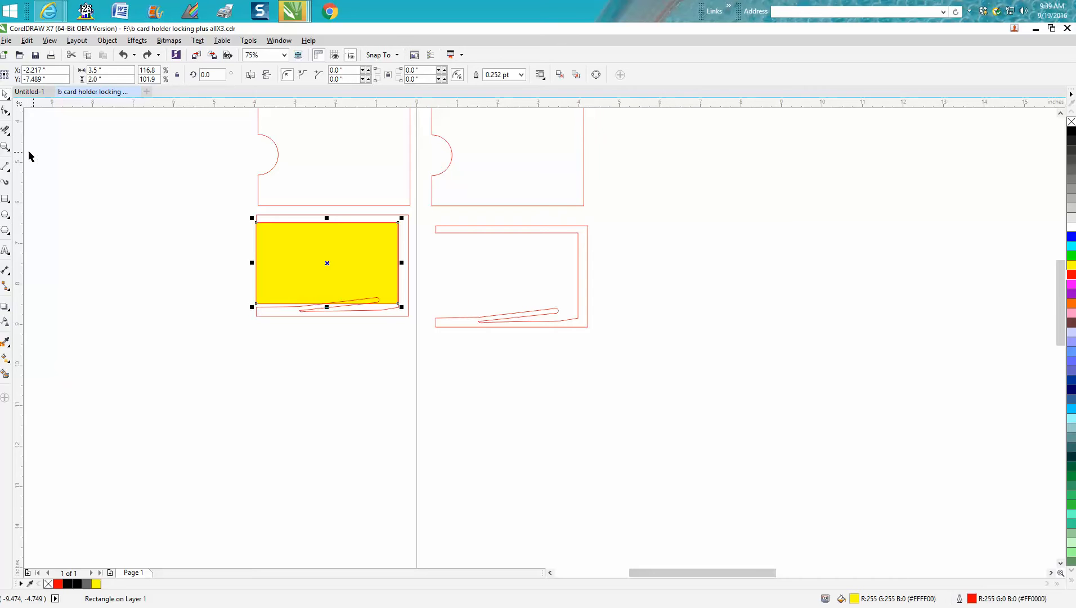
left_click(5, 146)
left_click_drag(226, 204, 627, 368)
right_click(533, 340)
right_click(529, 340)
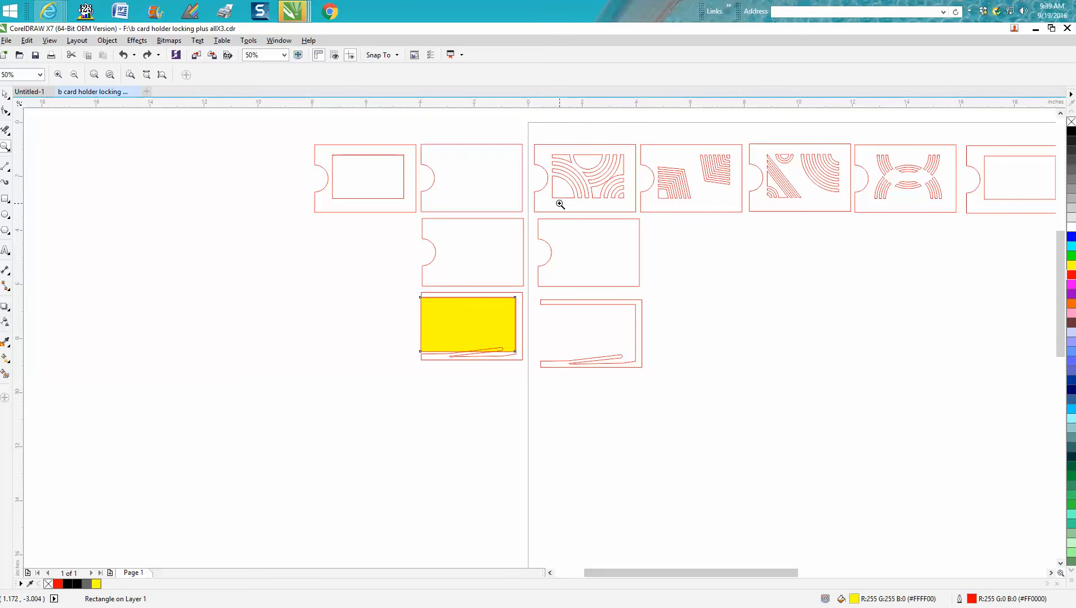
right_click(558, 179)
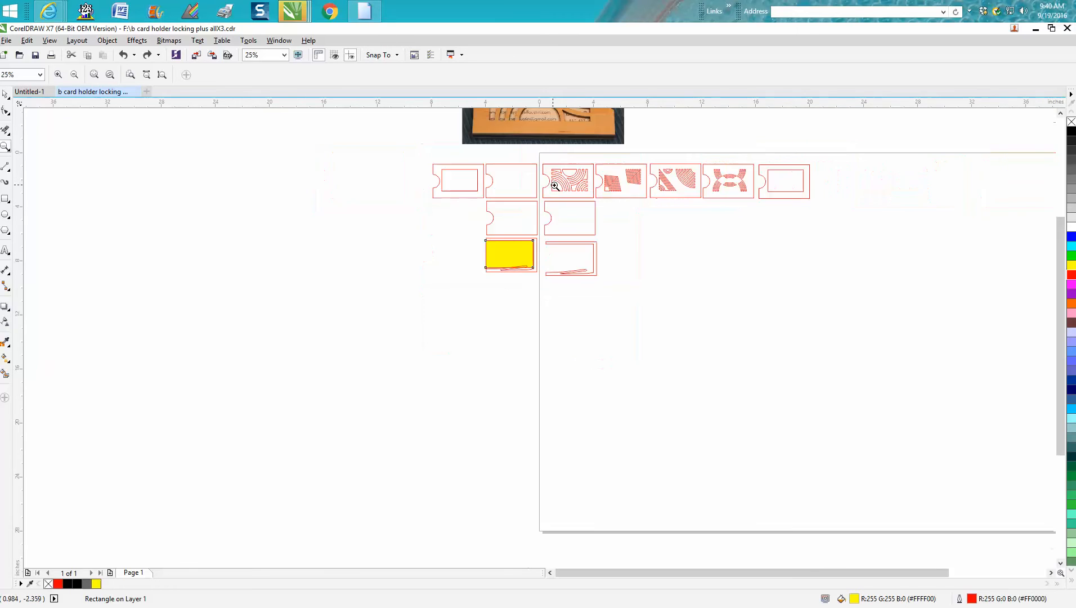
scroll(877, 302, "up", 3)
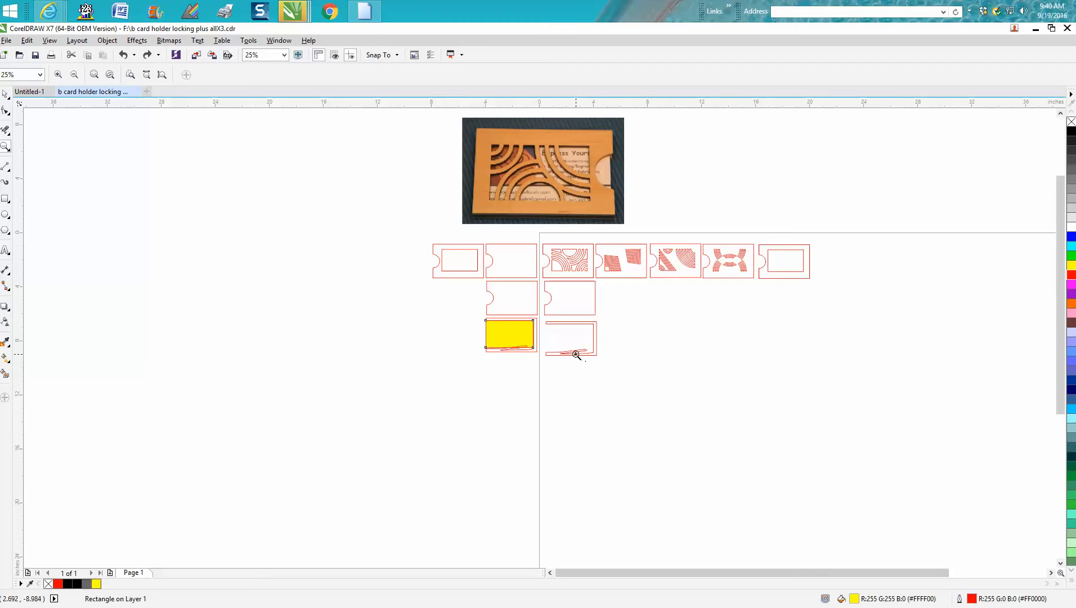
left_click_drag(464, 123, 633, 225)
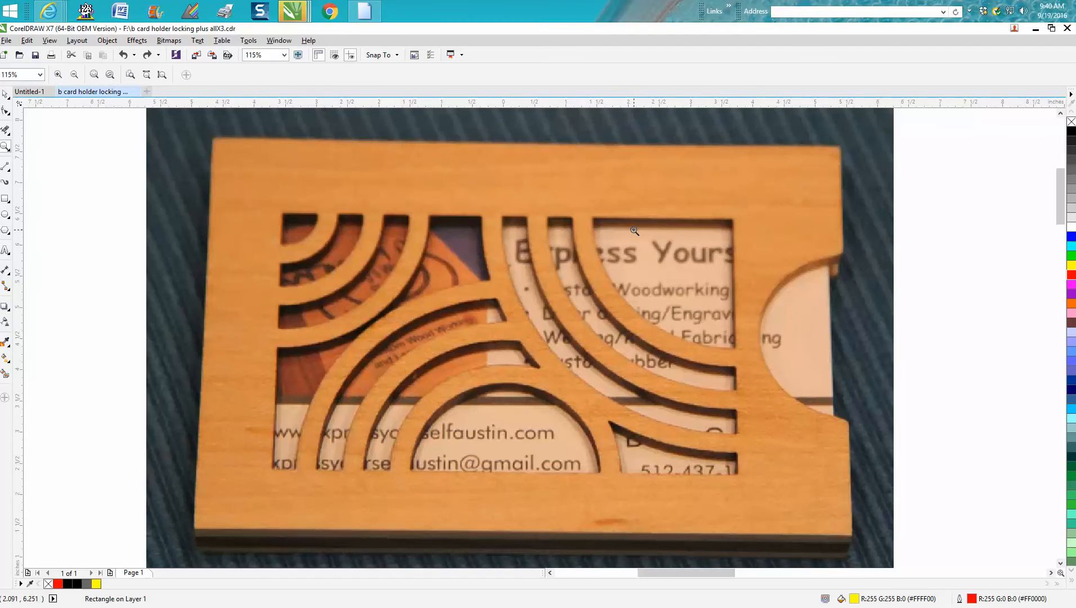
scroll(634, 230, "down", 4)
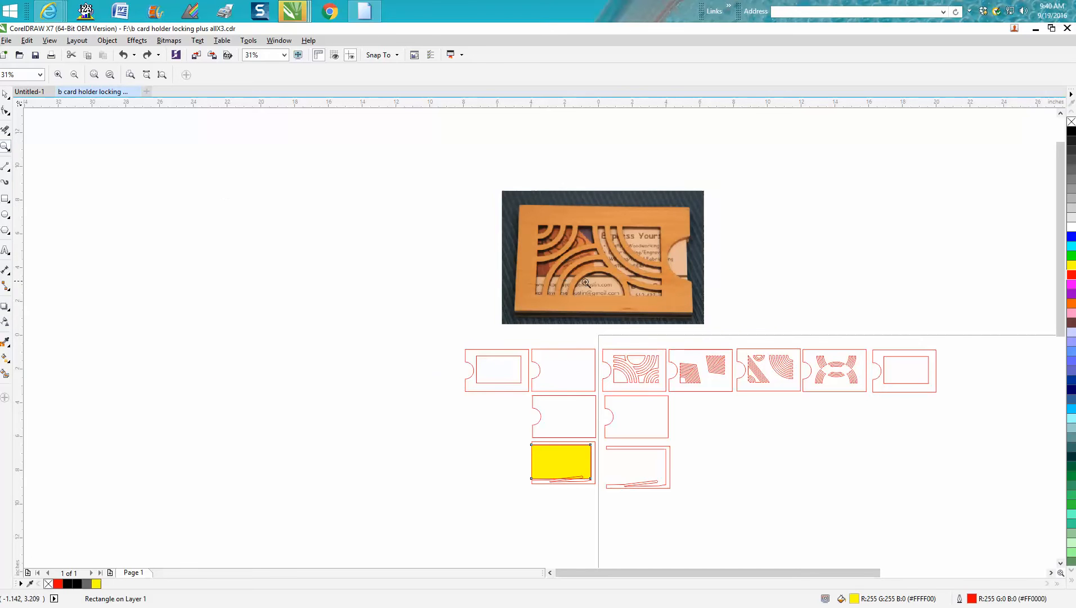
left_click_drag(575, 323, 752, 426)
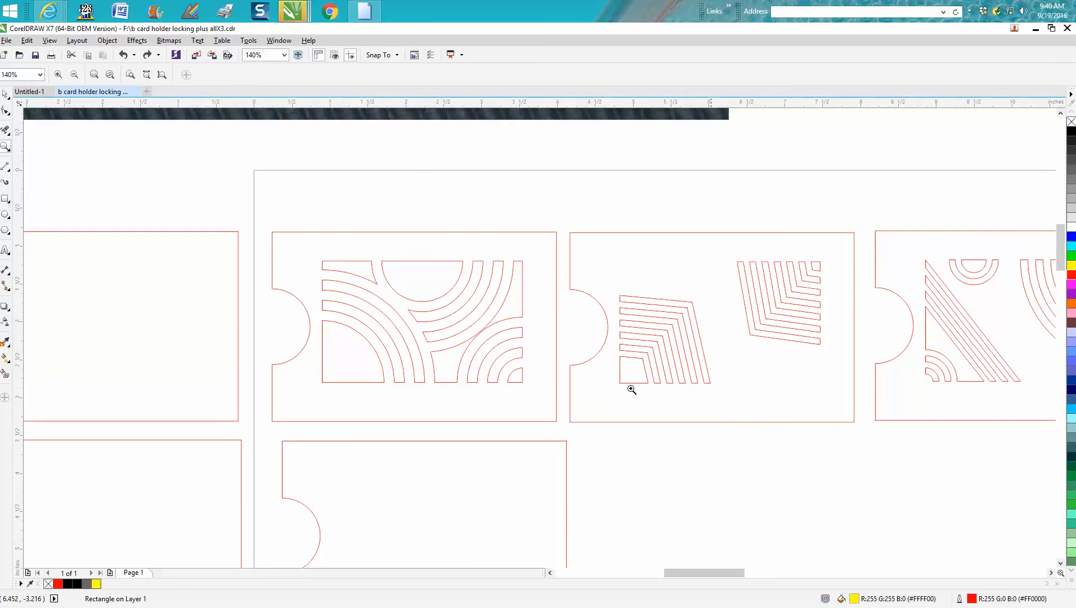
scroll(591, 375, "down", 1)
scroll(591, 367, "down", 1)
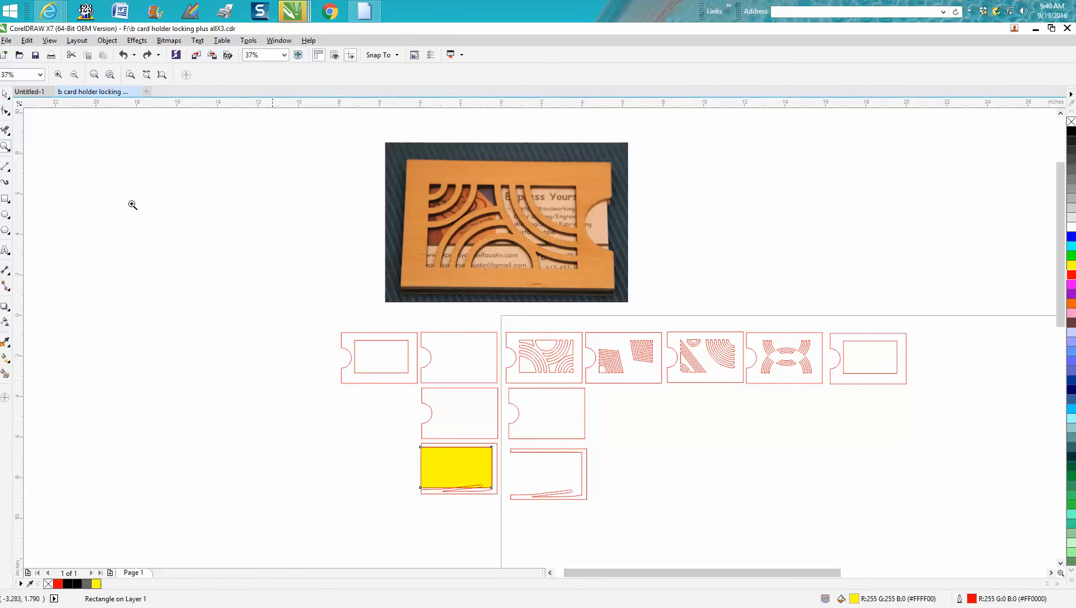
left_click_drag(500, 320, 935, 412)
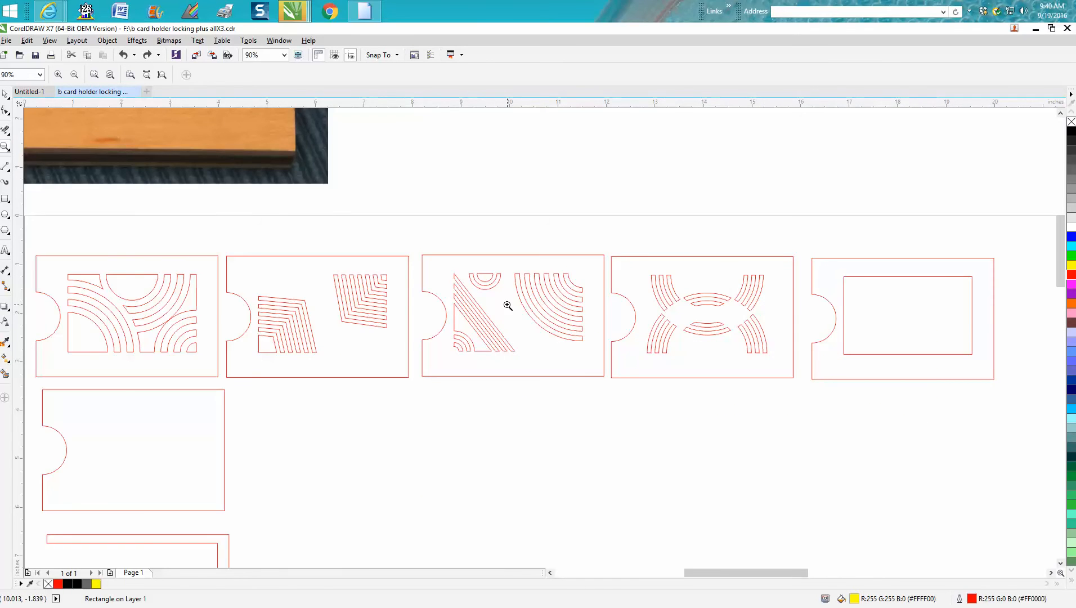
scroll(506, 306, "down", 2)
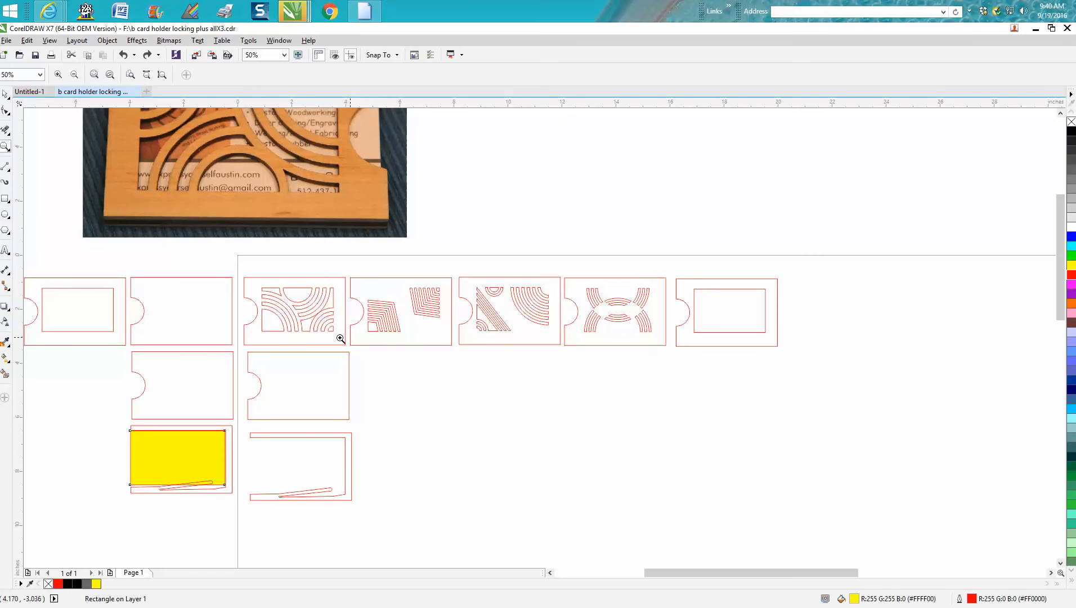
scroll(265, 339, "down", 2)
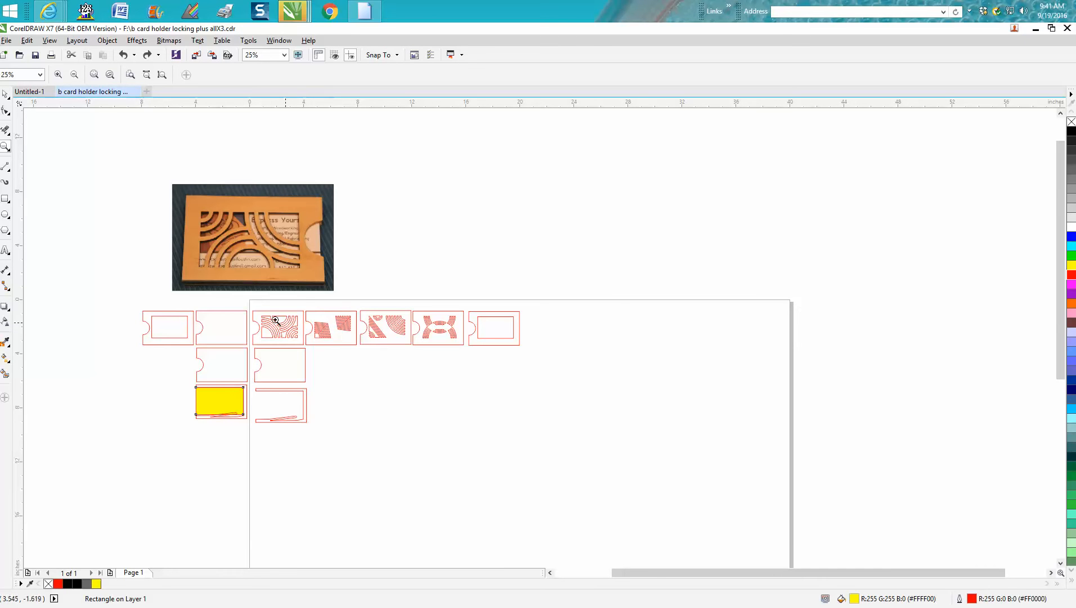
Step: Smart Fill the cover with diagonal stripes and arcs, including its triangular cut-out, with black, and undo the fills
left_click_drag(246, 305, 467, 361)
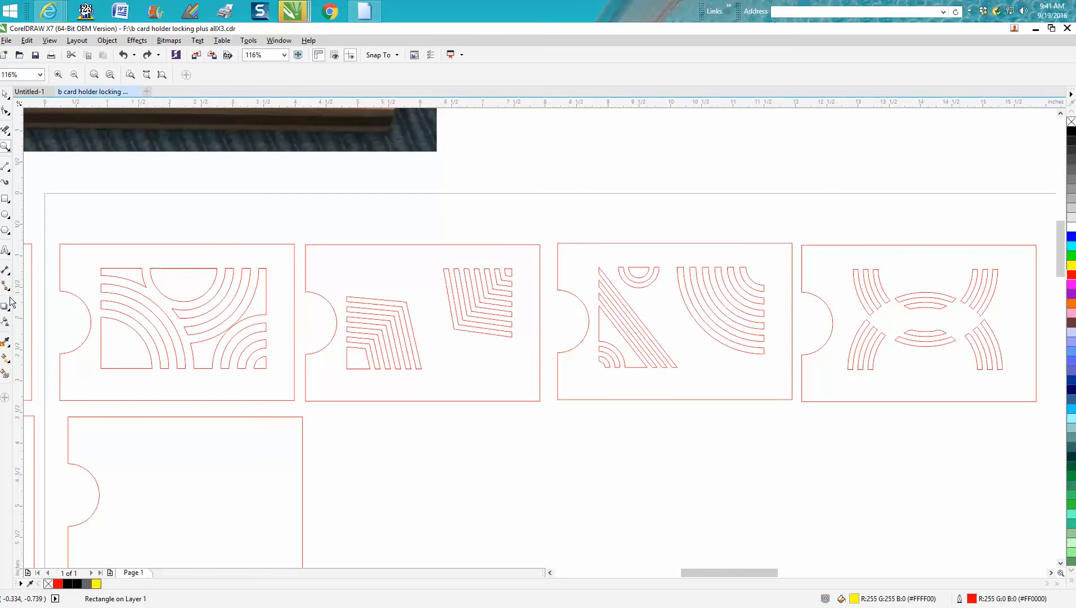
left_click(6, 373)
left_click(581, 391)
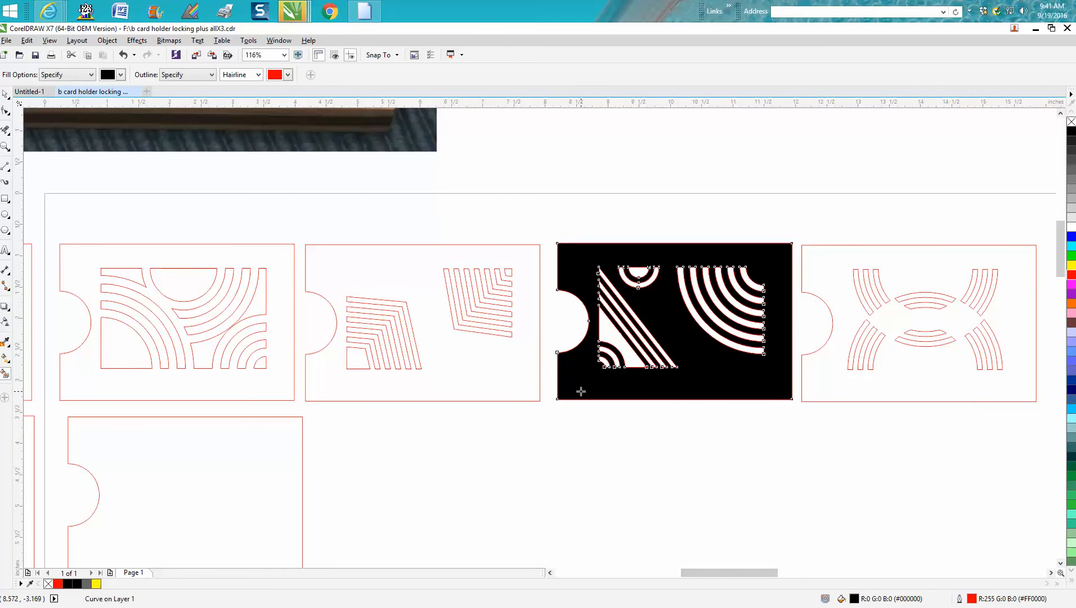
left_click(625, 354)
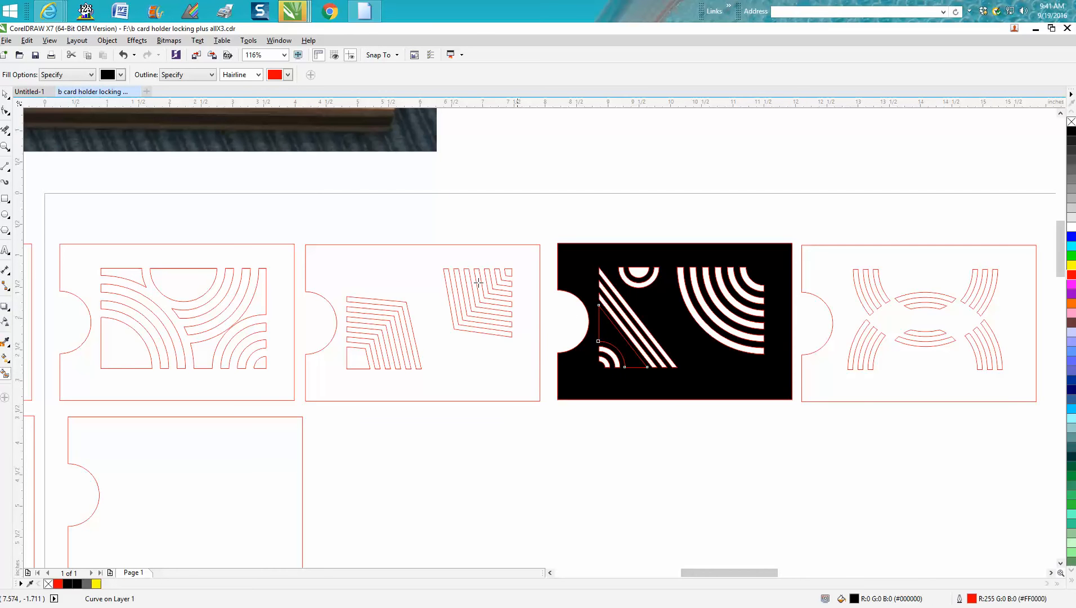
left_click(123, 55)
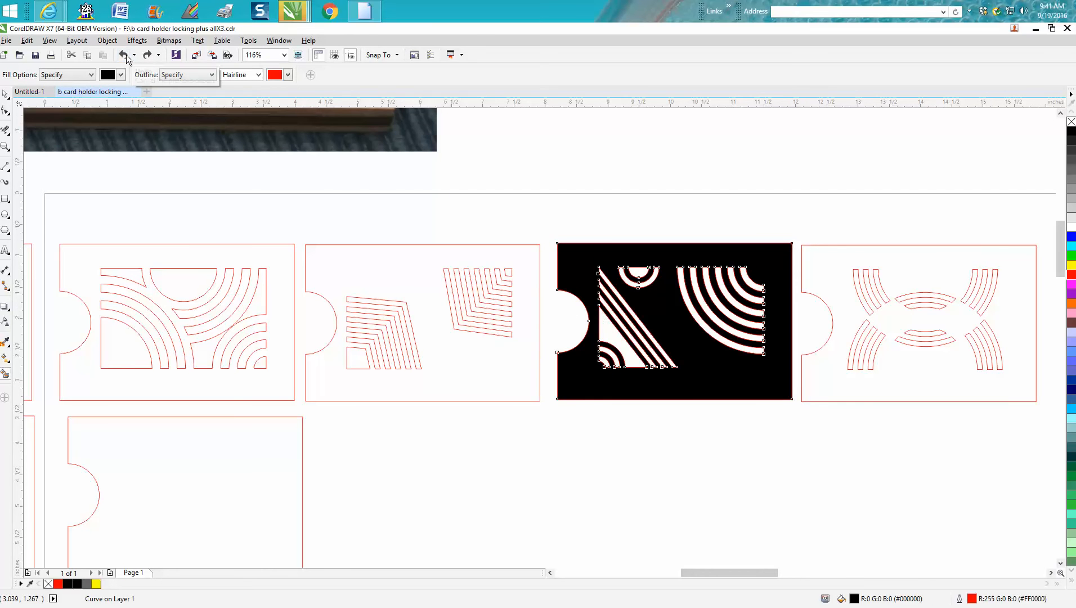
left_click(123, 54)
left_click(590, 389)
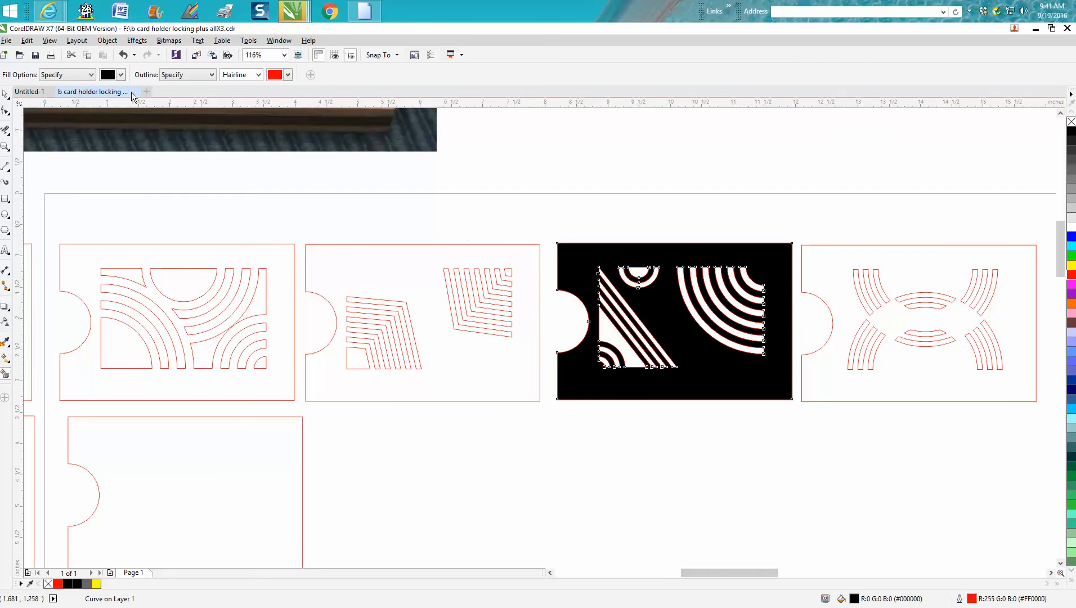
left_click(122, 55)
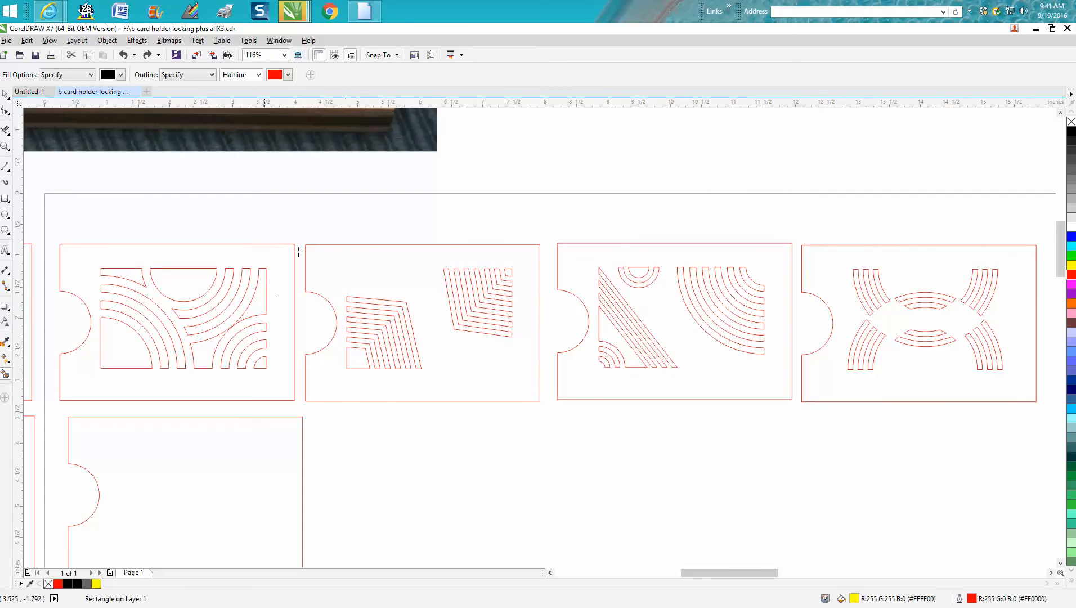
Step: Smart Fill the first decorative cover, with the swirling arcs, with black, and undo the fill
scroll(368, 241, "up", 1)
scroll(369, 241, "down", 2)
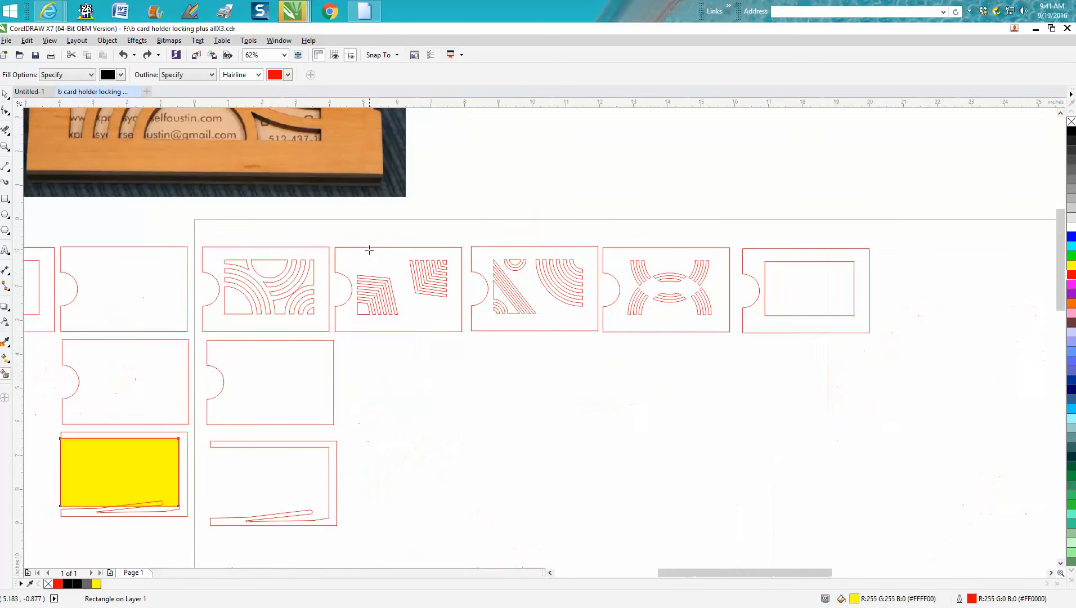
left_click(269, 255)
scroll(419, 235, "up", 1)
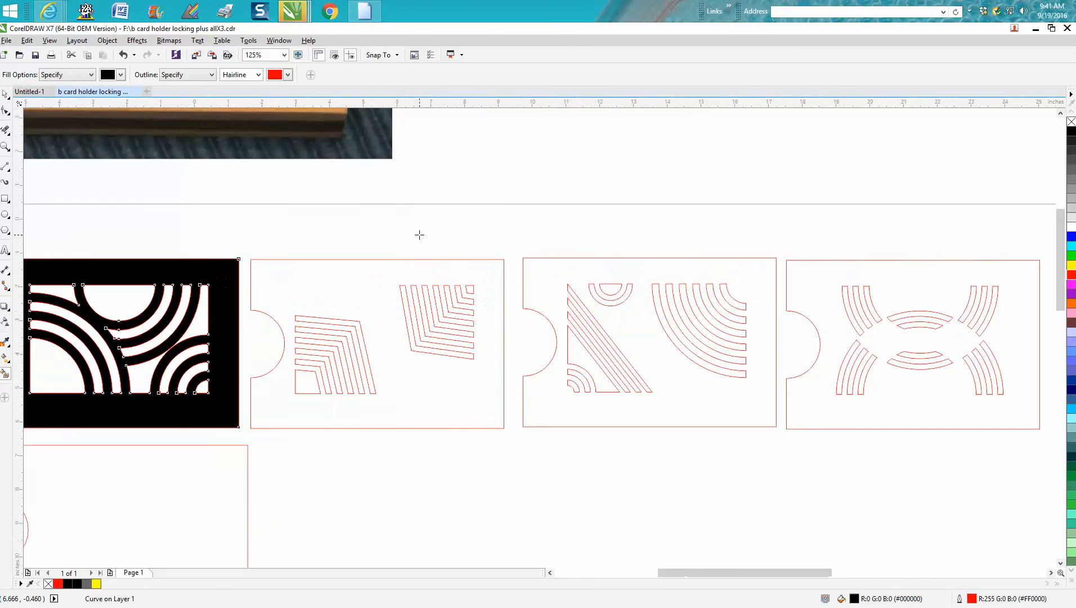
scroll(419, 235, "down", 2)
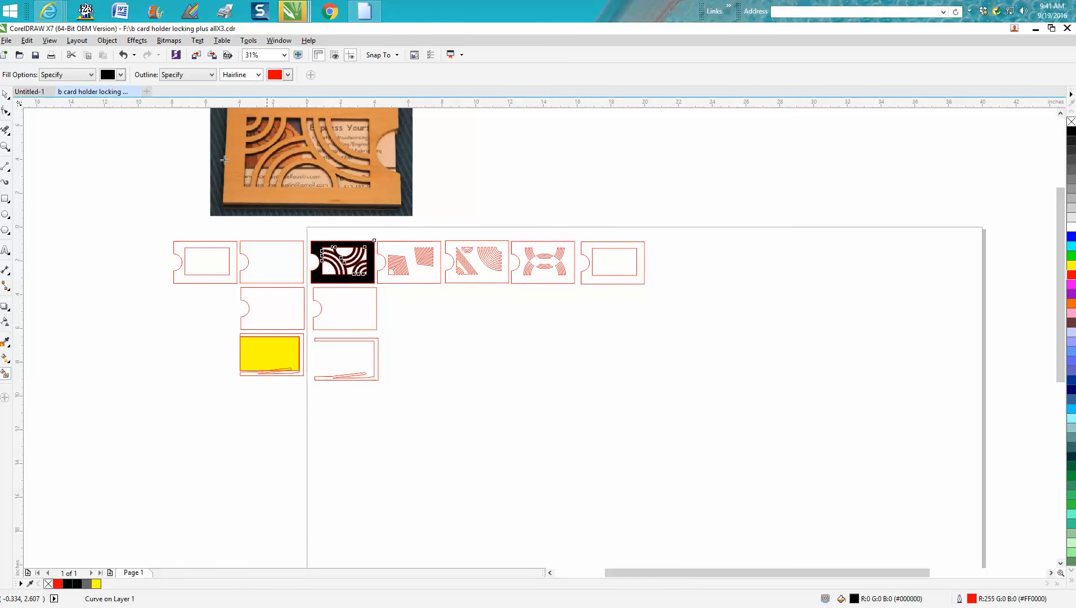
left_click(123, 54)
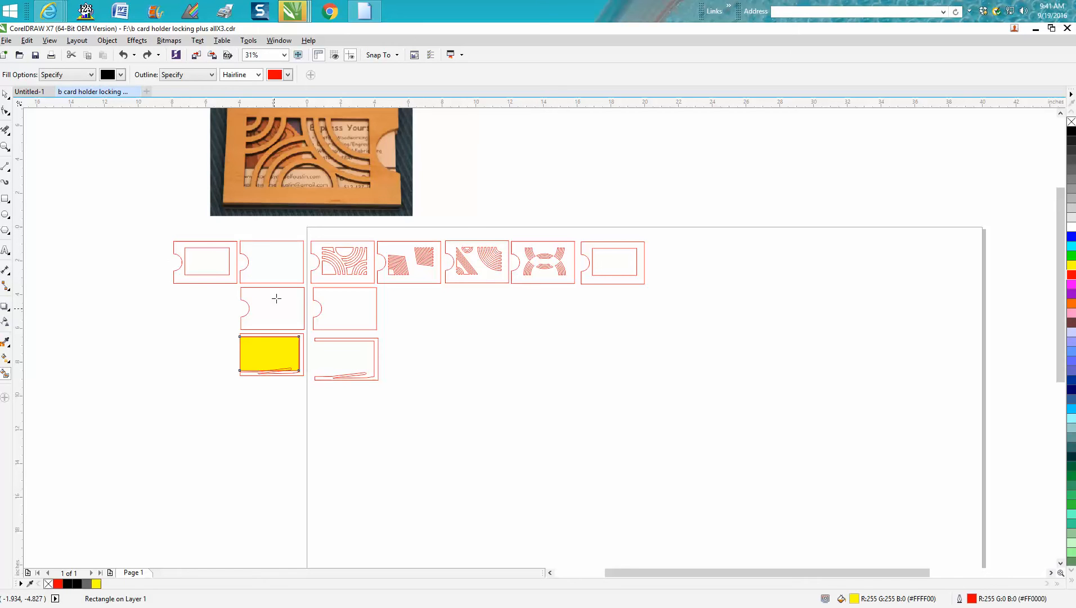
Step: Duplicate the leftmost cover with the plain rectangular window and place the copy just below the original
left_click(5, 94)
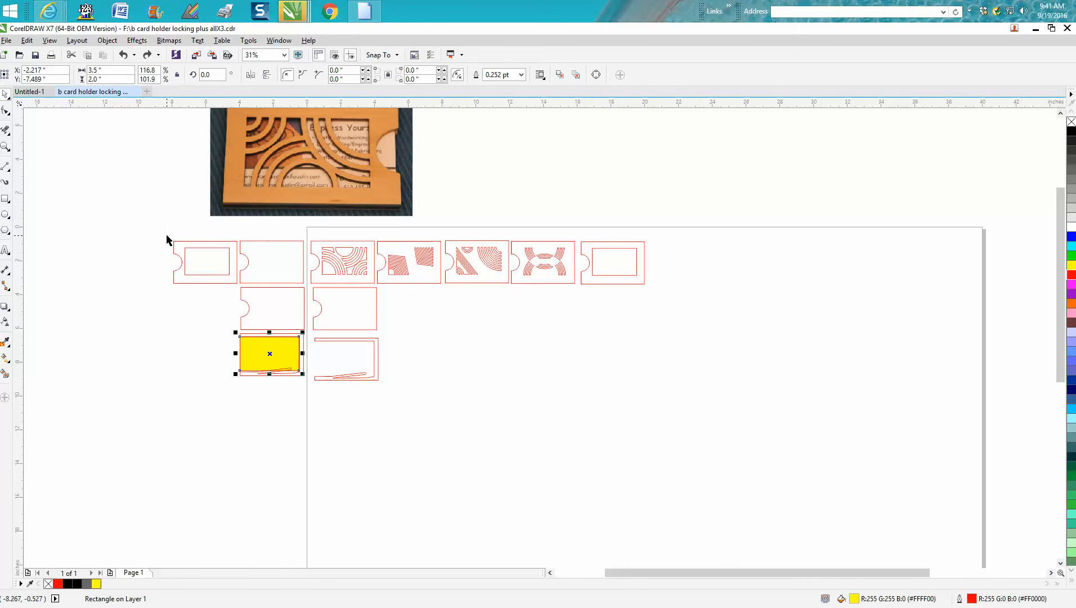
left_click(237, 268)
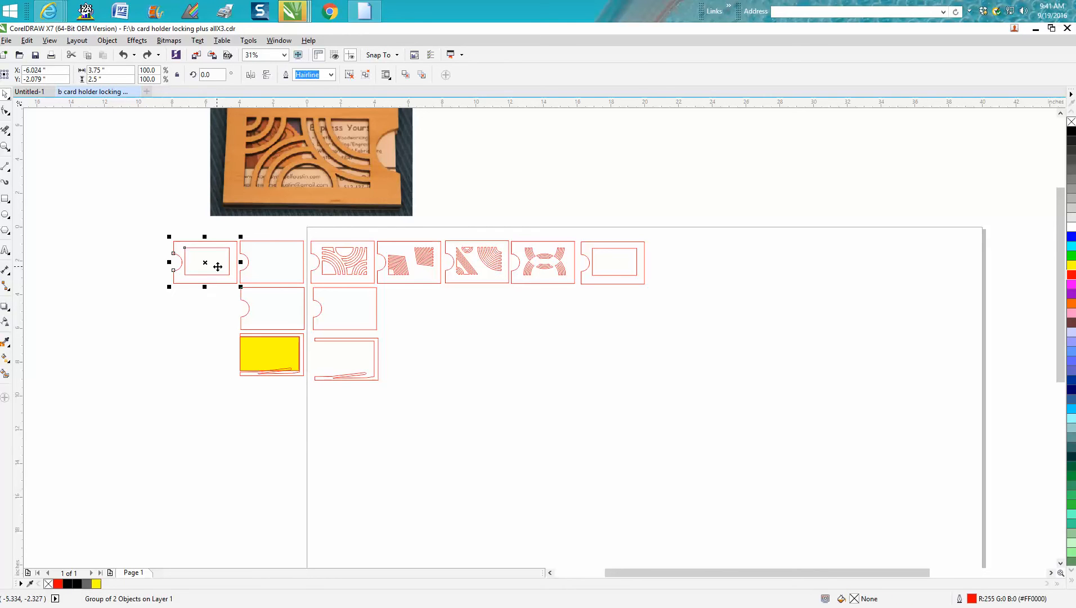
left_click_drag(218, 267, 201, 317)
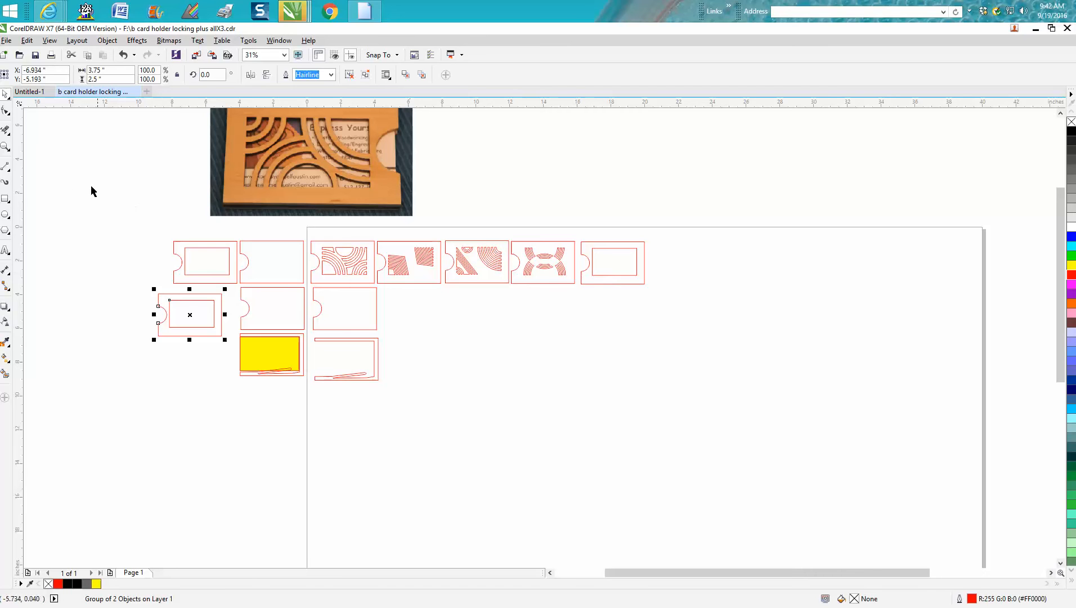
Step: Examine the cover with mirrored arc cut-outs and the plain windowed cover at the end of the row
left_click(5, 146)
left_click_drag(577, 231, 711, 302)
right_click(383, 384)
right_click(382, 385)
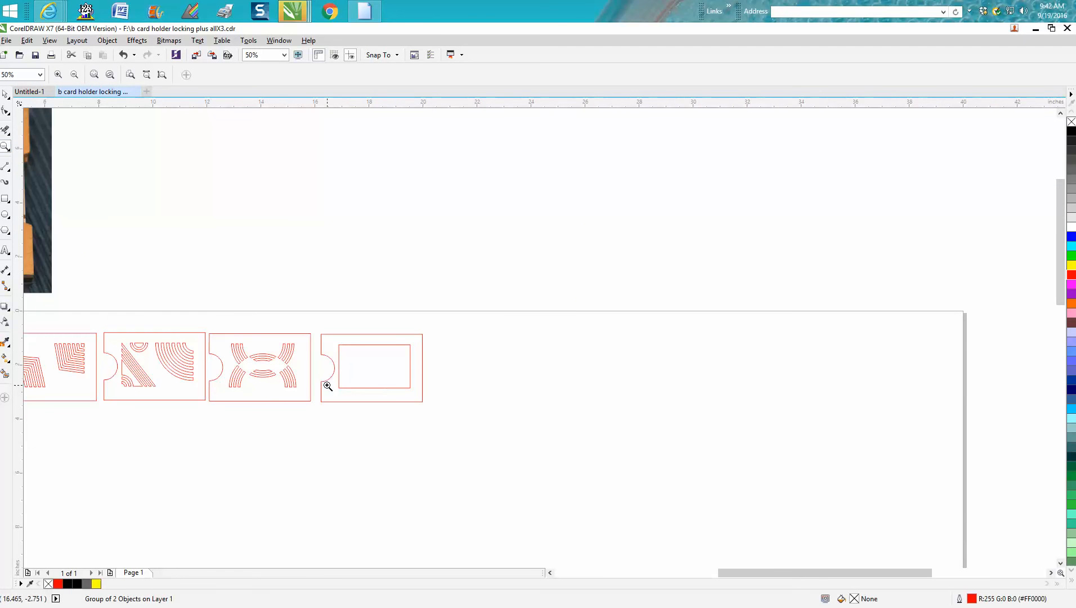
left_click(6, 166)
left_click_drag(306, 304, 515, 433)
right_click(379, 405)
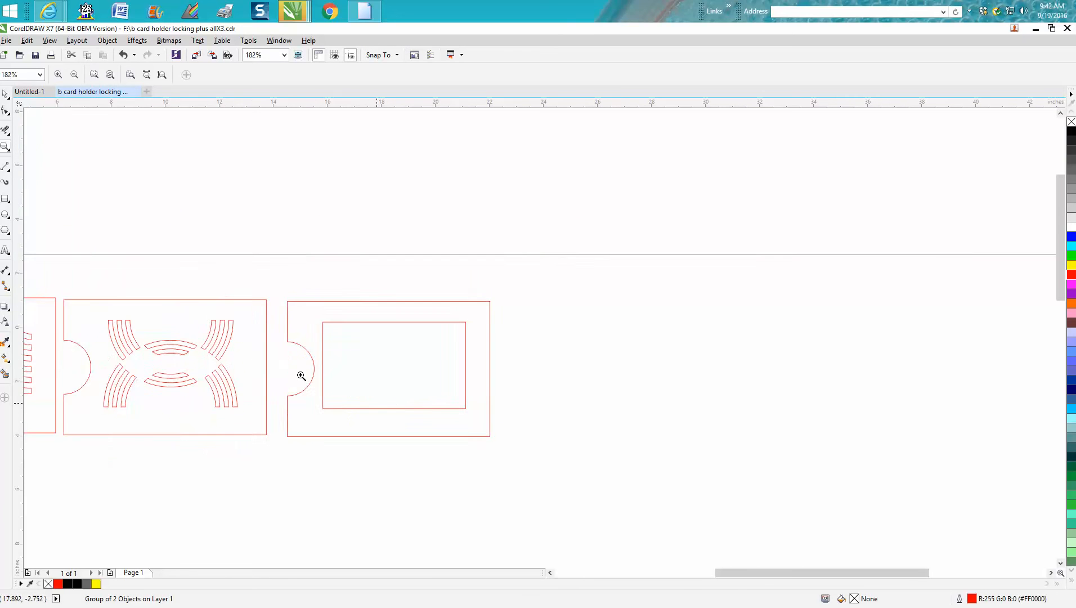
right_click(379, 404)
left_click_drag(237, 346, 352, 428)
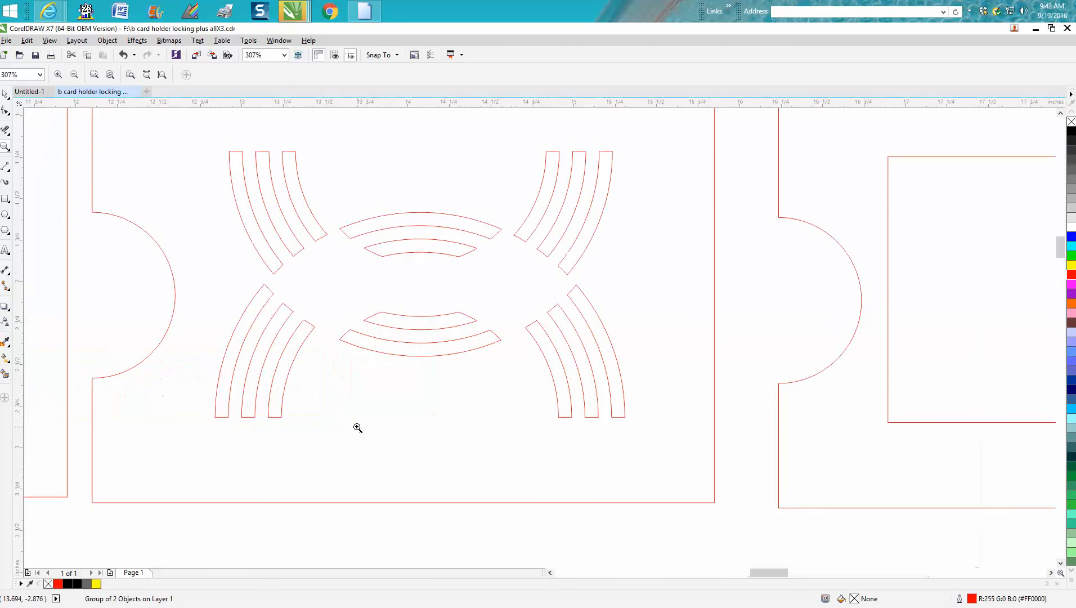
right_click(358, 427)
right_click(358, 427)
right_click(358, 426)
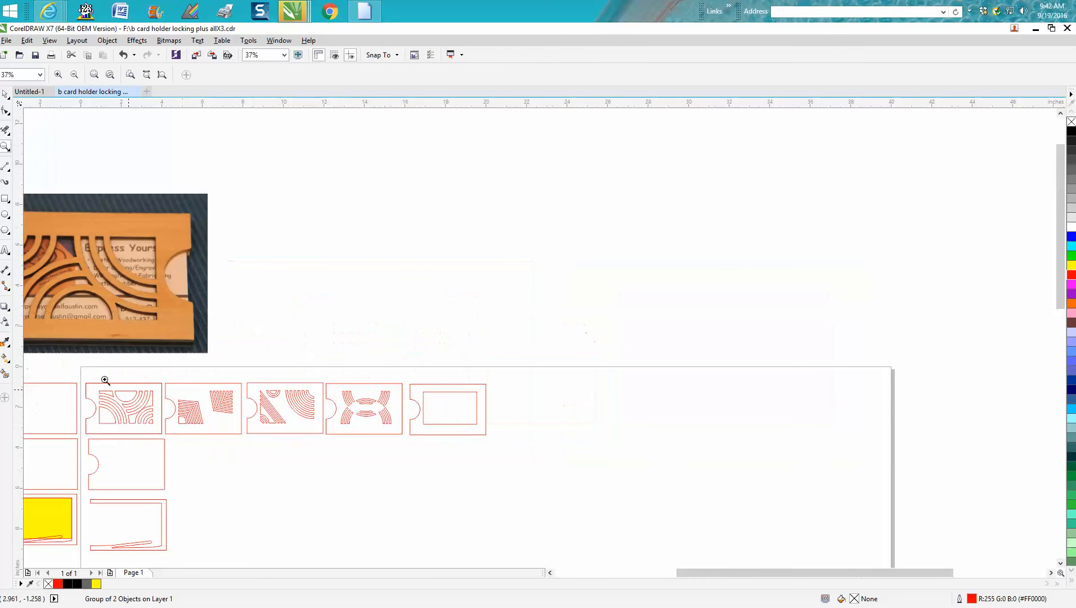
Step: Draw a circle about 0.63 inch across and centre it on the lower-left corner of the plain cover's rectangular window
left_click(9, 219)
left_click(40, 214)
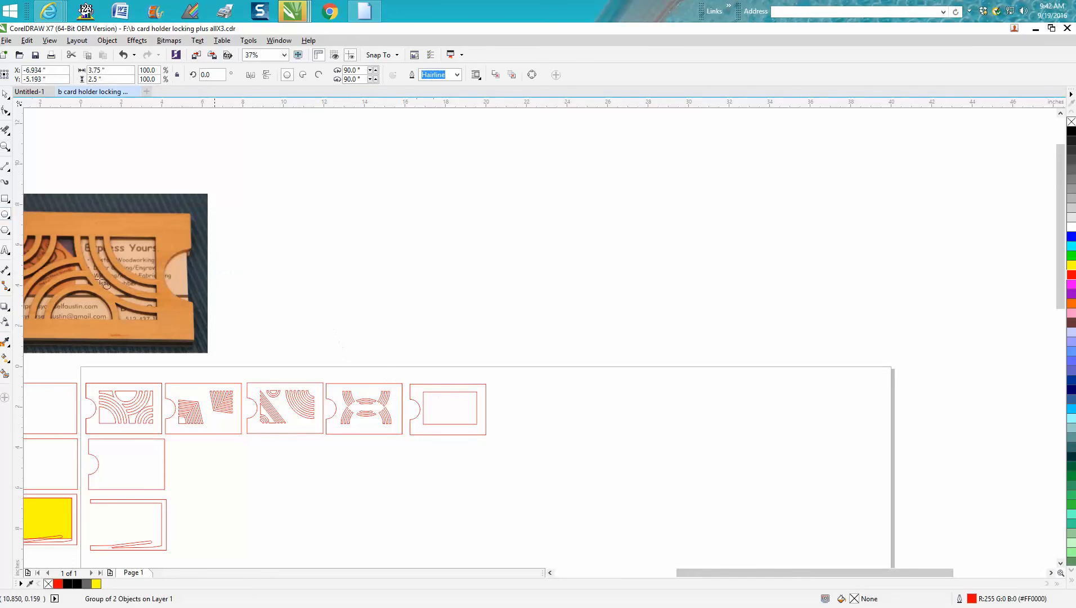
left_click(5, 148)
left_click_drag(402, 365, 529, 450)
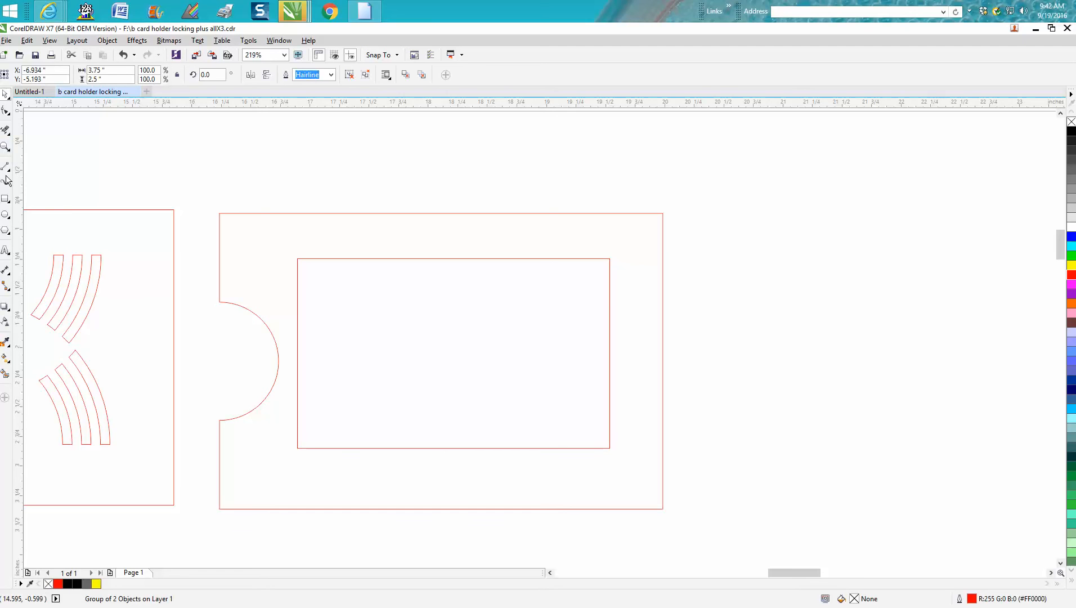
left_click(6, 215)
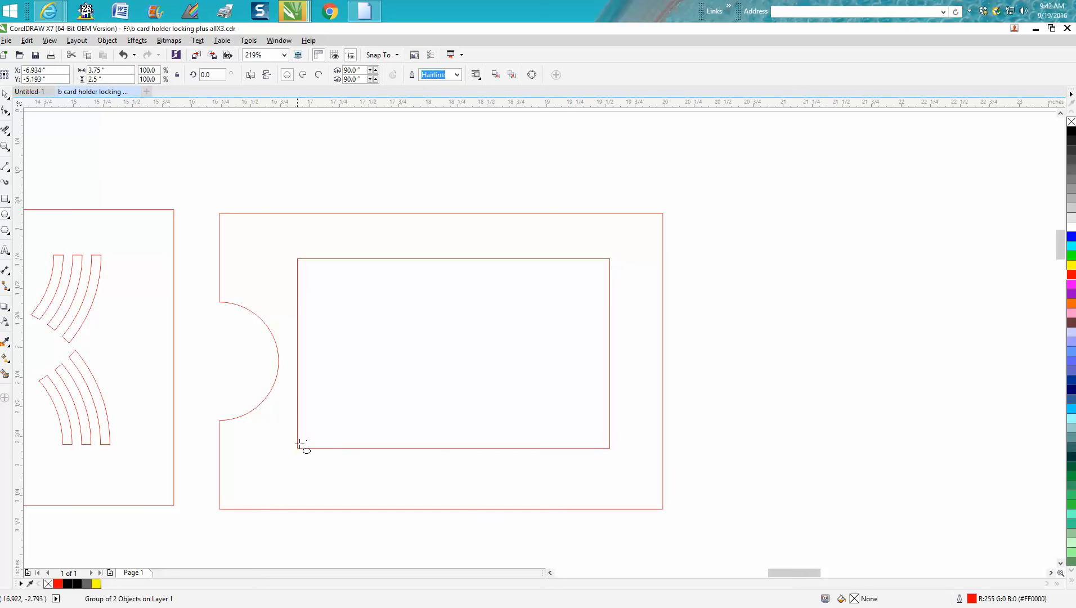
left_click_drag(368, 397, 293, 470)
left_click_drag(326, 435, 297, 448)
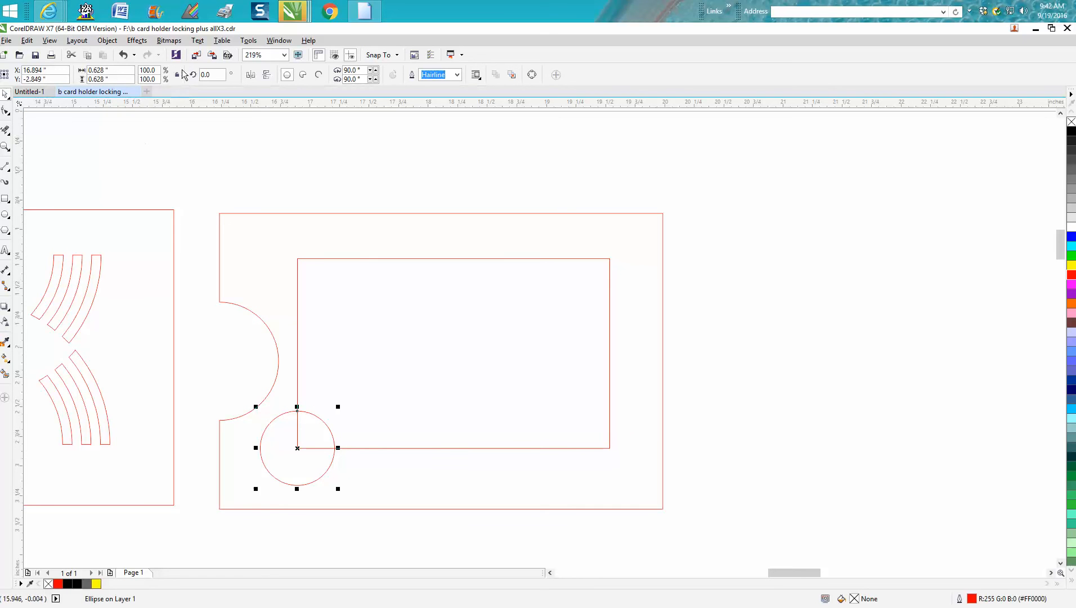
Step: Apply an outside contour of 7 steps with a 0.08-inch offset to the circle
left_click(137, 41)
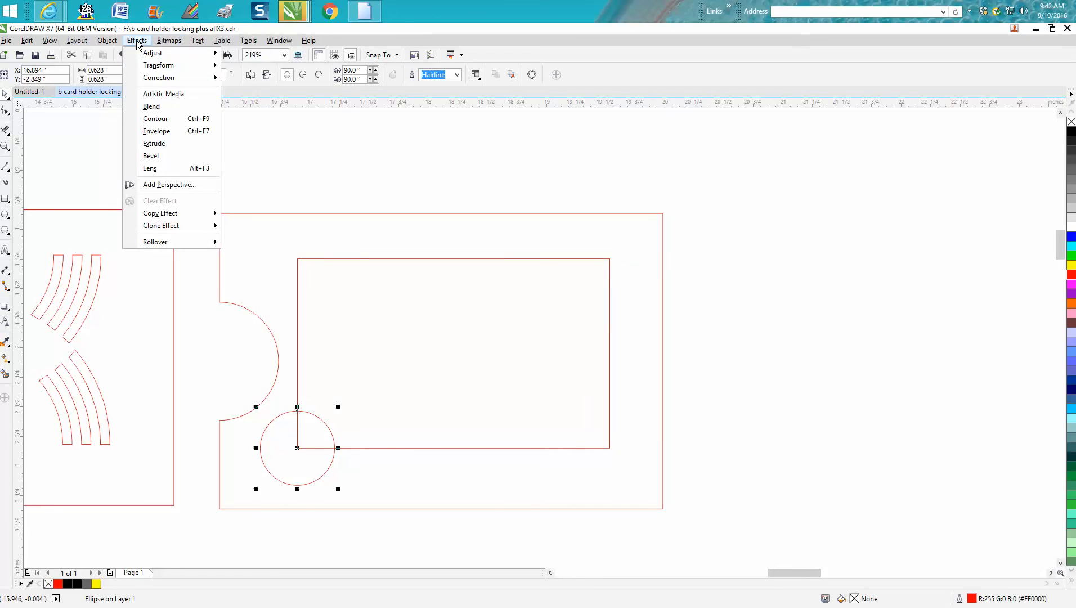
left_click(162, 120)
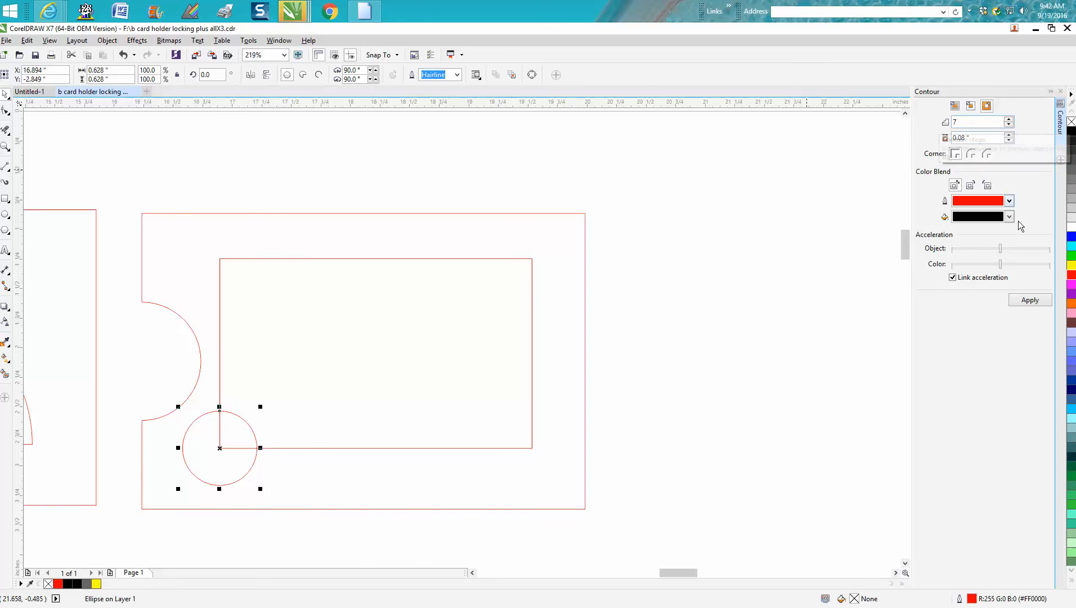
left_click(1034, 301)
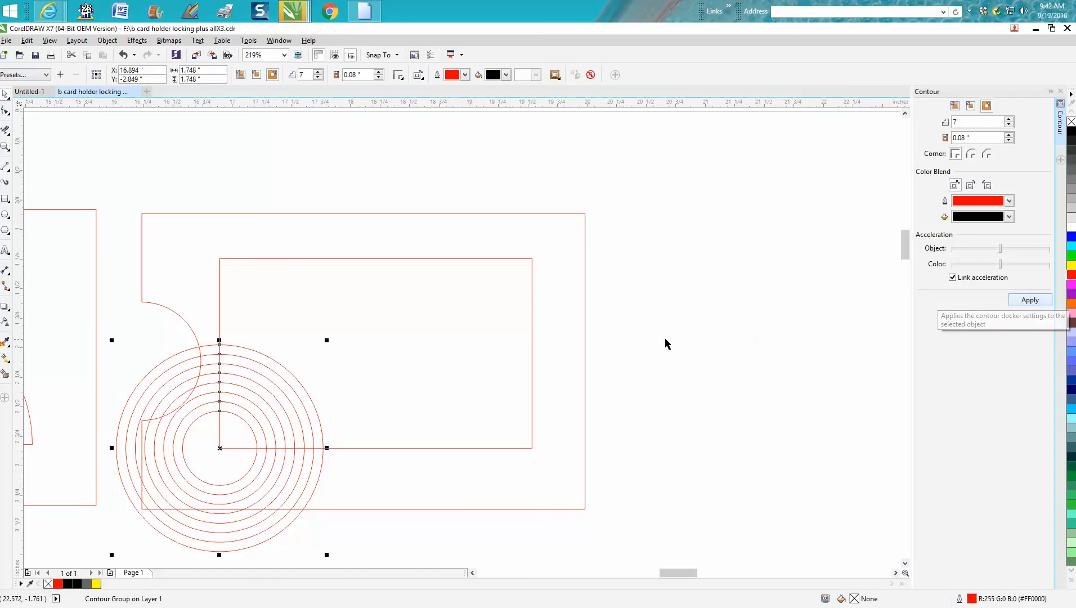
left_click(4, 147)
left_click_drag(97, 306, 424, 556)
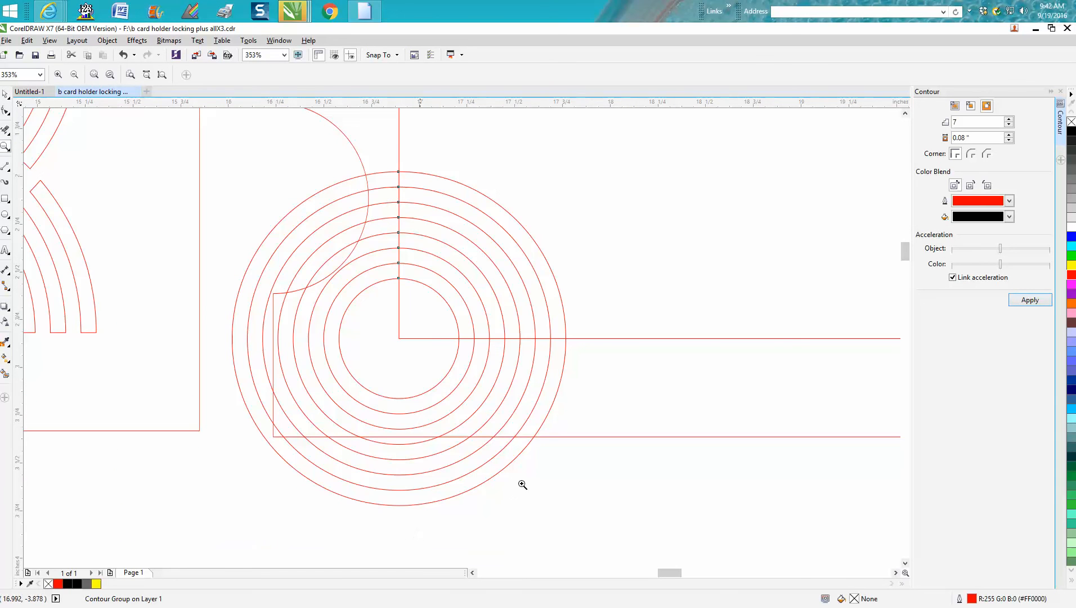
left_click(1060, 92)
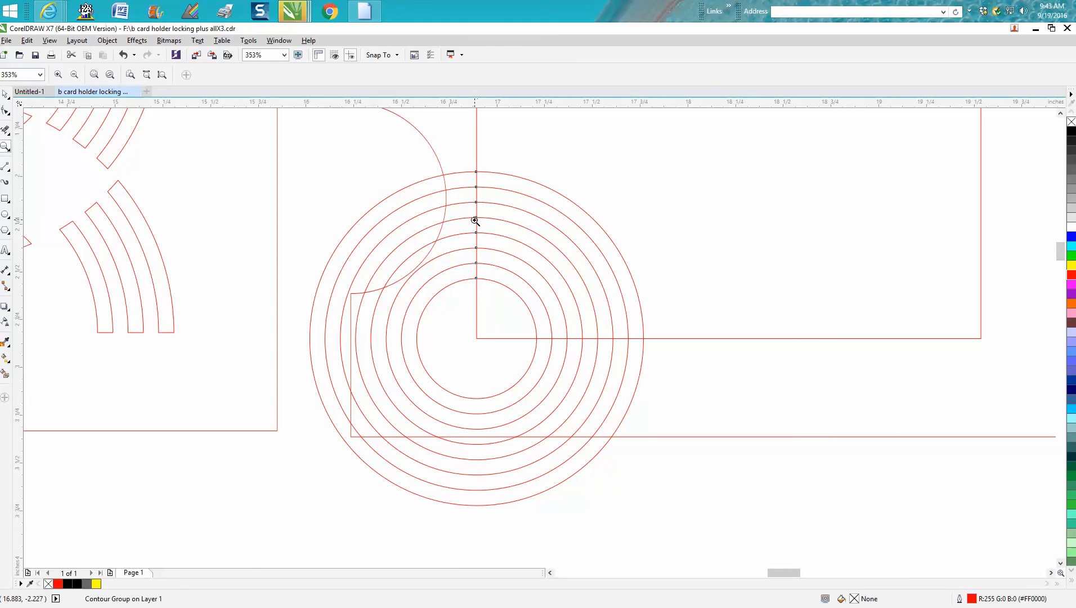
Step: Try deleting the window edge segment between the two outermost rings with Virtual Segment Delete, and undo it
left_click(4, 131)
left_click(476, 180)
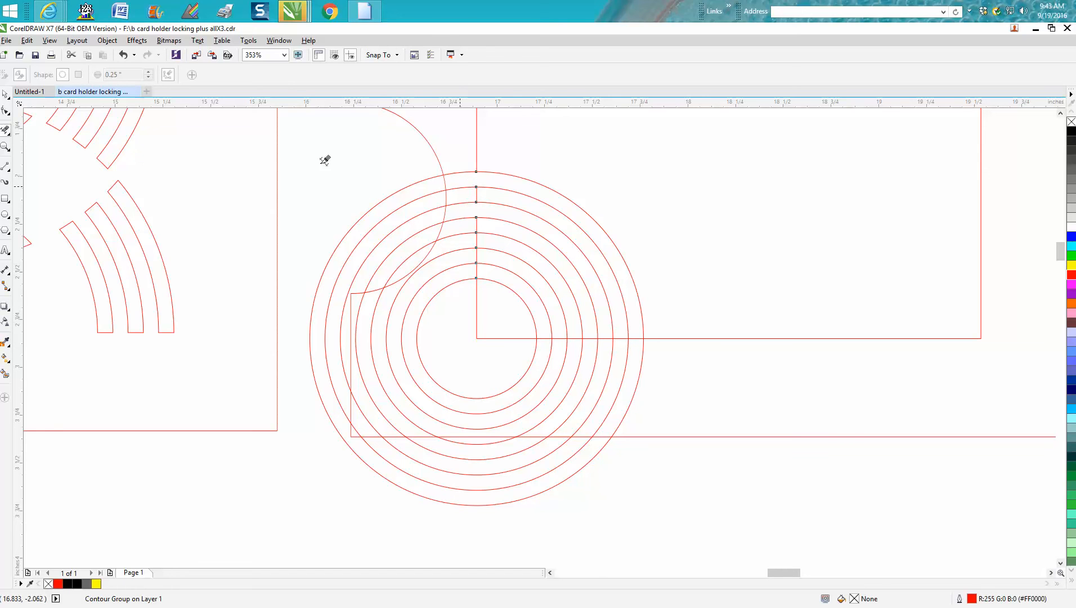
left_click(124, 55)
Step: Smart Fill four alternate ring bands inside the window corner with black and a red hairline outline
left_click(6, 376)
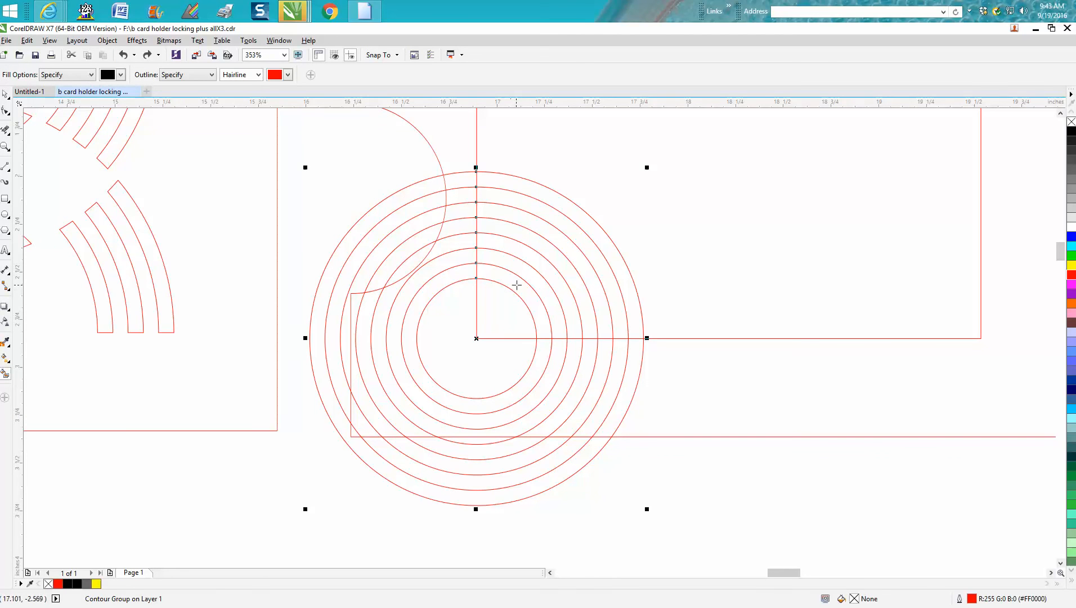
left_click(517, 285)
left_click(540, 254)
left_click(552, 239)
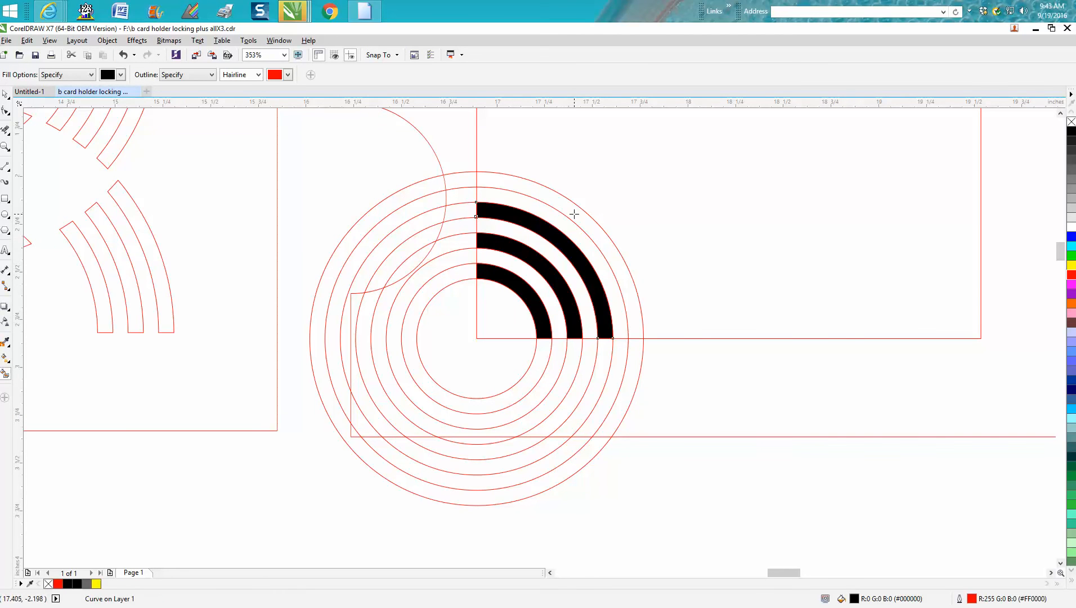
left_click(573, 215)
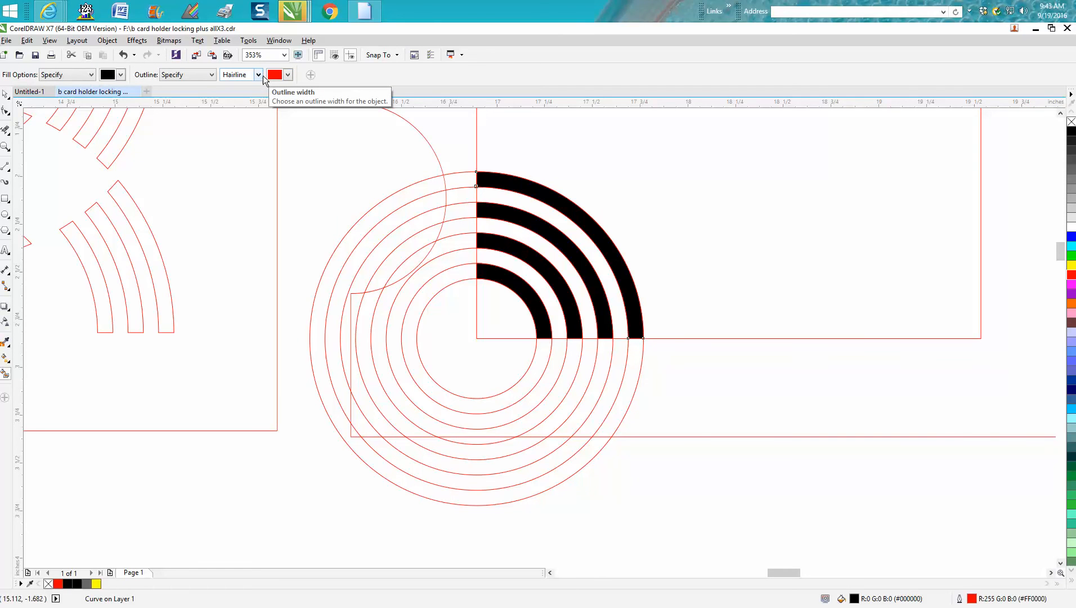
Step: Delete the contoured circle group, keeping the four black arc bands
left_click(5, 94)
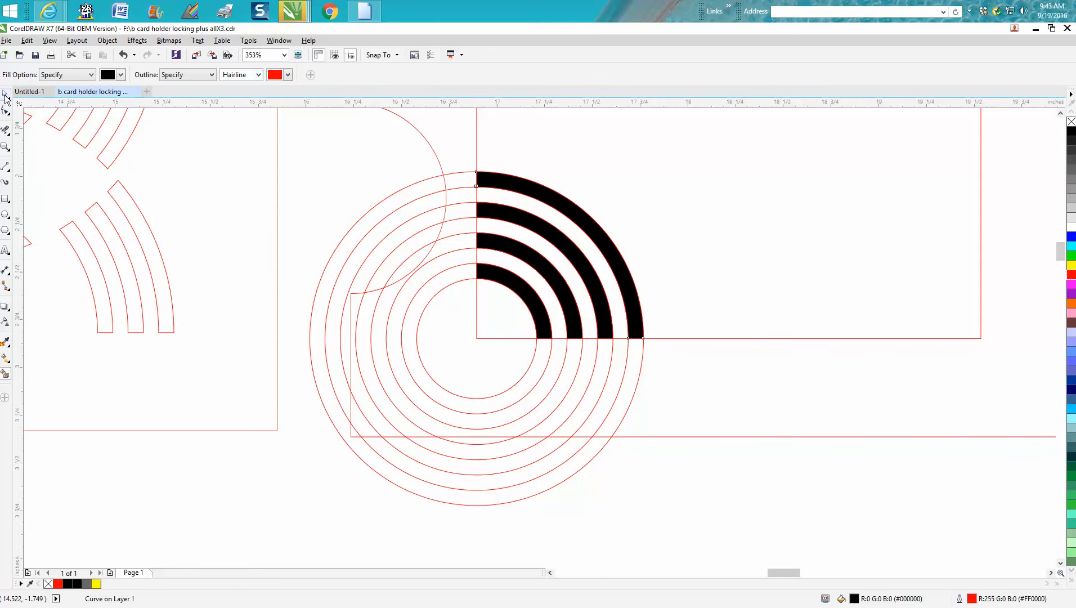
left_click(413, 493)
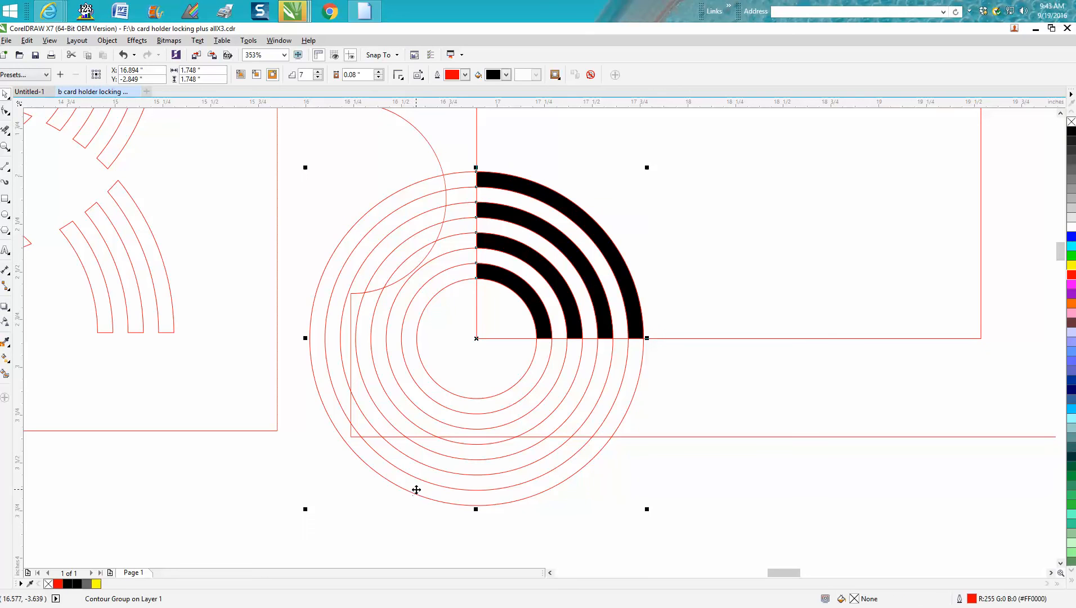
key("Delete")
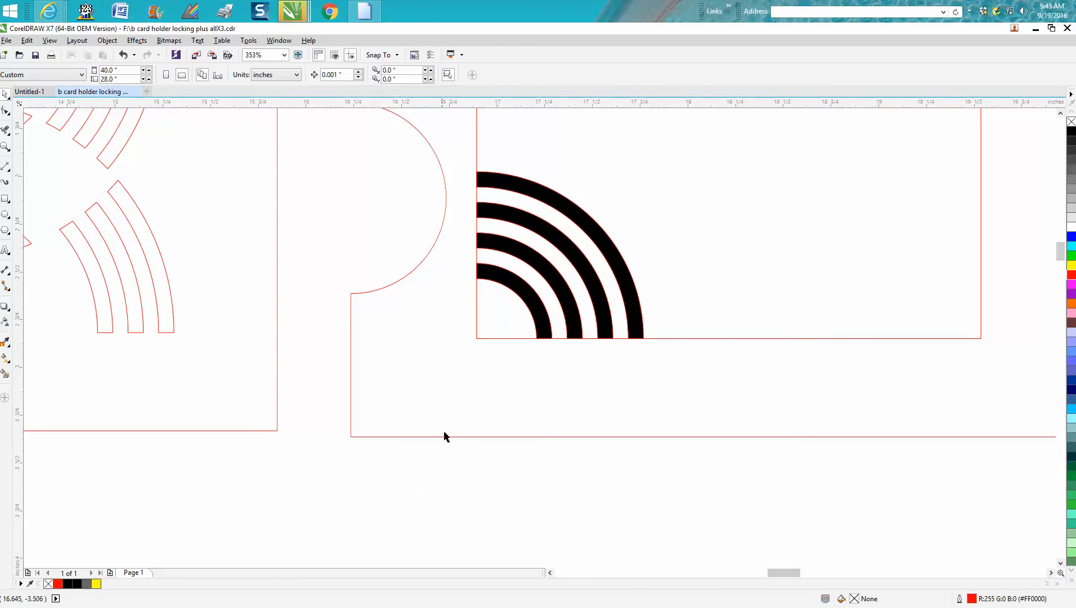
Step: Select all four black arc bands and remove their fill
left_click(537, 316)
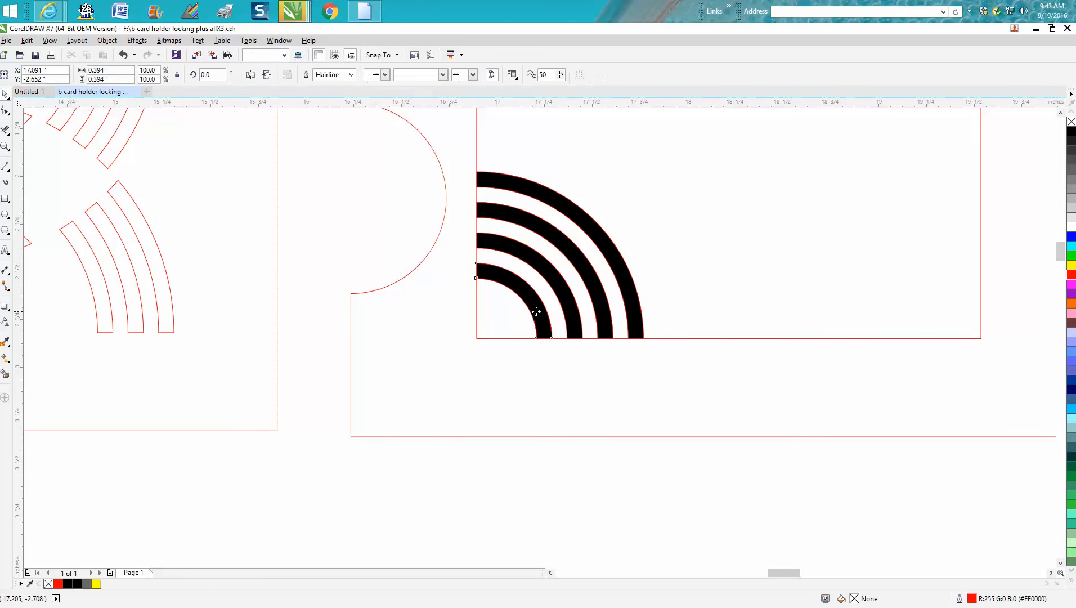
left_click(570, 306, "shift")
left_click(597, 292, "shift")
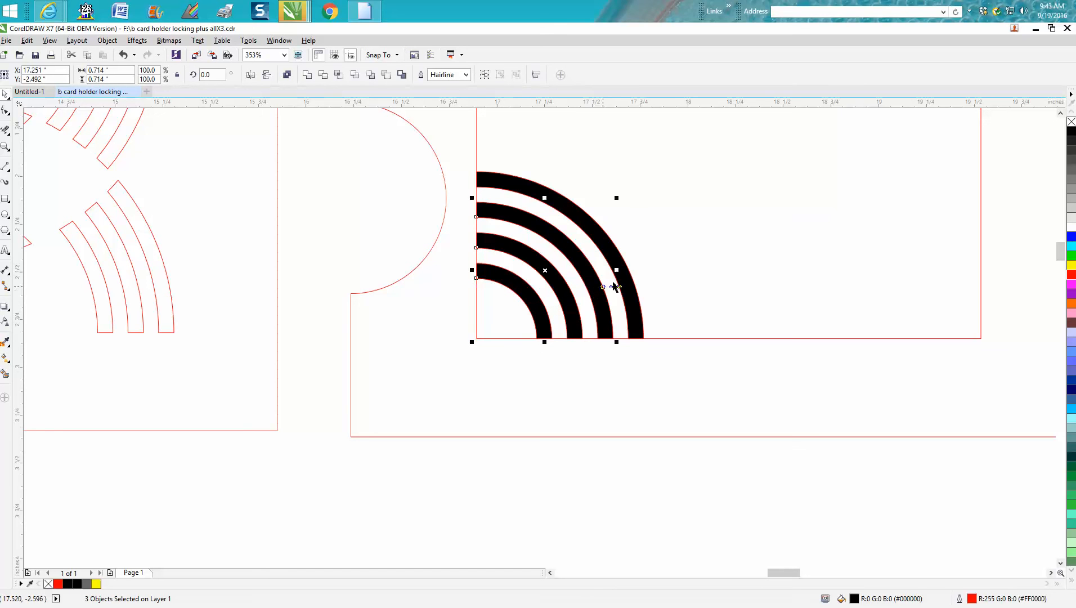
left_click(623, 284, "shift")
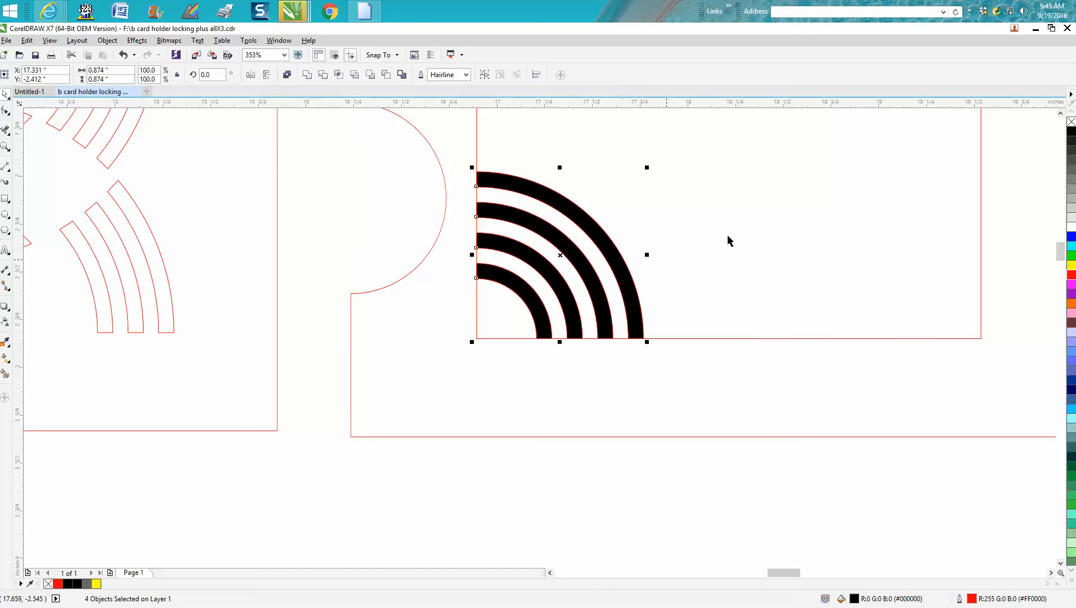
left_click(1071, 122)
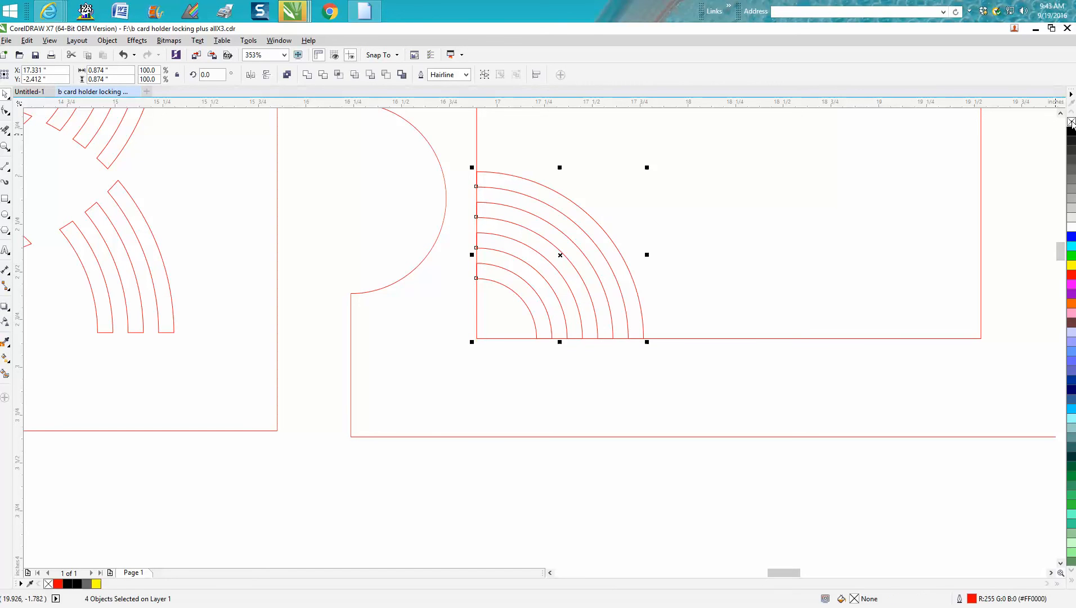
Step: Delete the vertical window edge segments at the ends of the four arc bands with Virtual Segment Delete
left_click(6, 148)
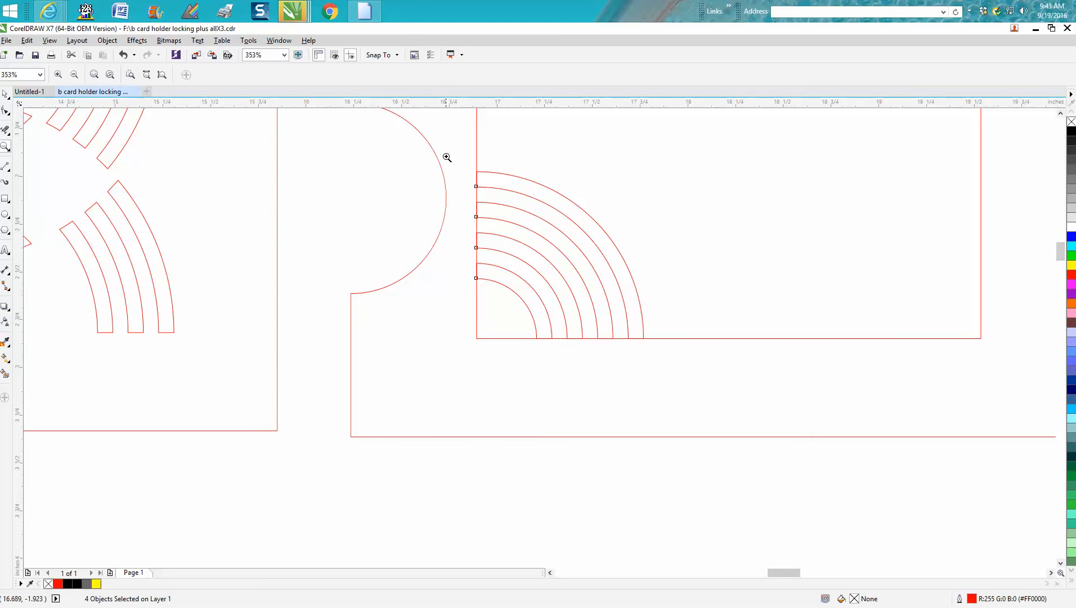
left_click_drag(445, 157, 636, 371)
left_click(5, 131)
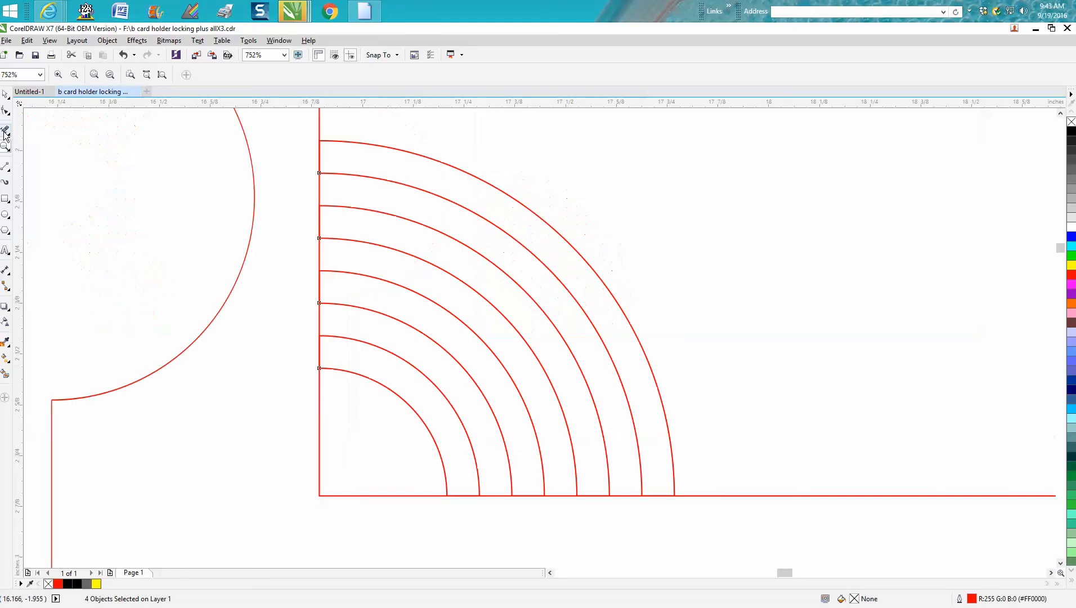
left_click(321, 340)
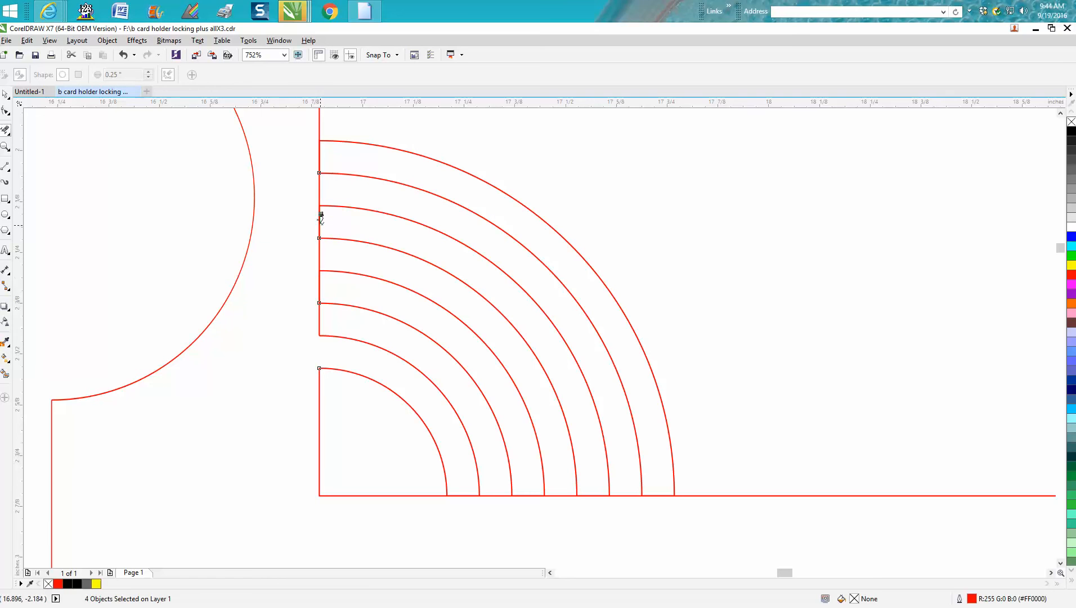
left_click(321, 284)
left_click(320, 219)
left_click(319, 157)
Step: Delete the horizontal window edge segments at the lower ends of the four arc bands
left_click(662, 492)
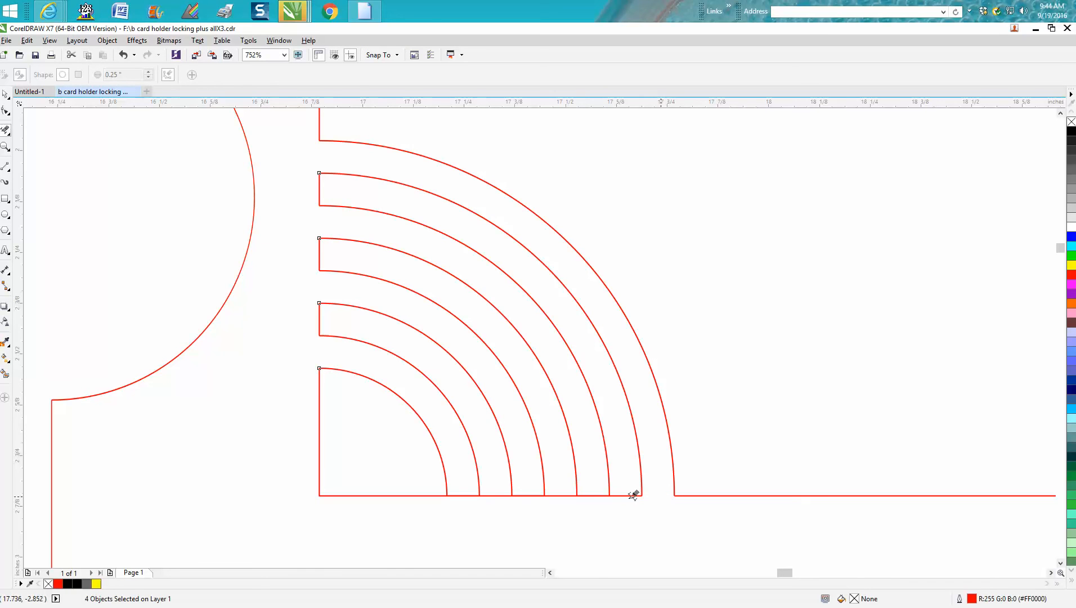
left_click(595, 492)
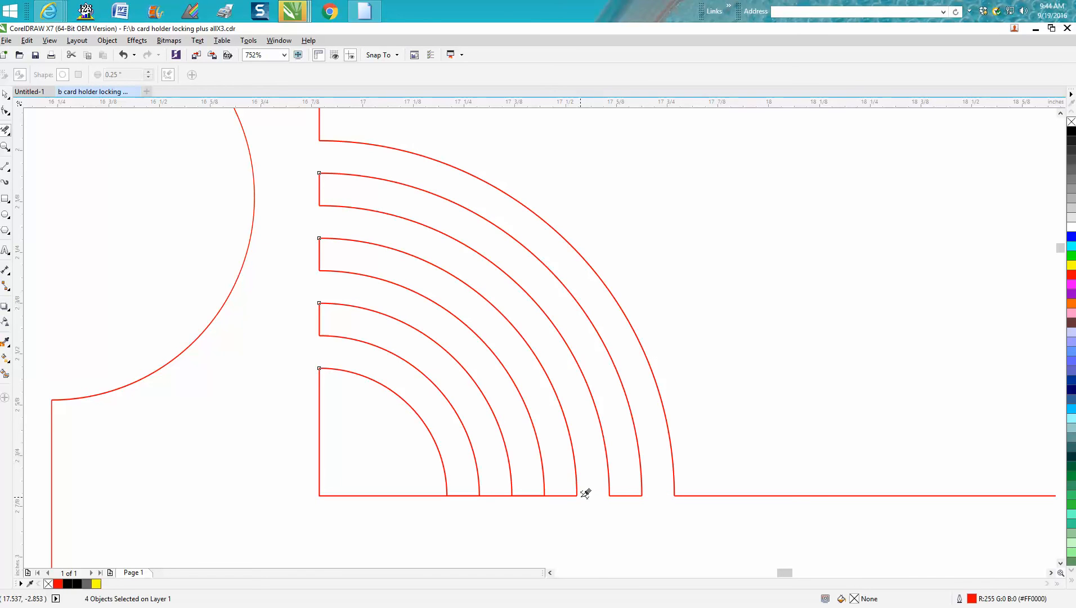
left_click(533, 492)
left_click(468, 492)
Step: Delete the rest of the rectangular window outline and the outermost arc line from the cover
scroll(469, 493, "down", 2)
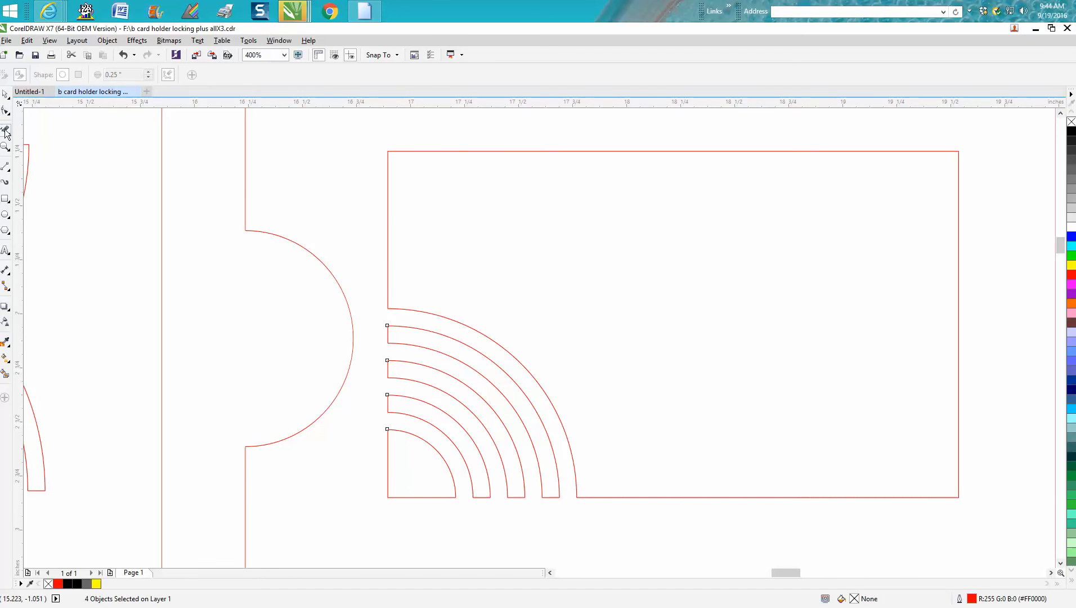
left_click(454, 148)
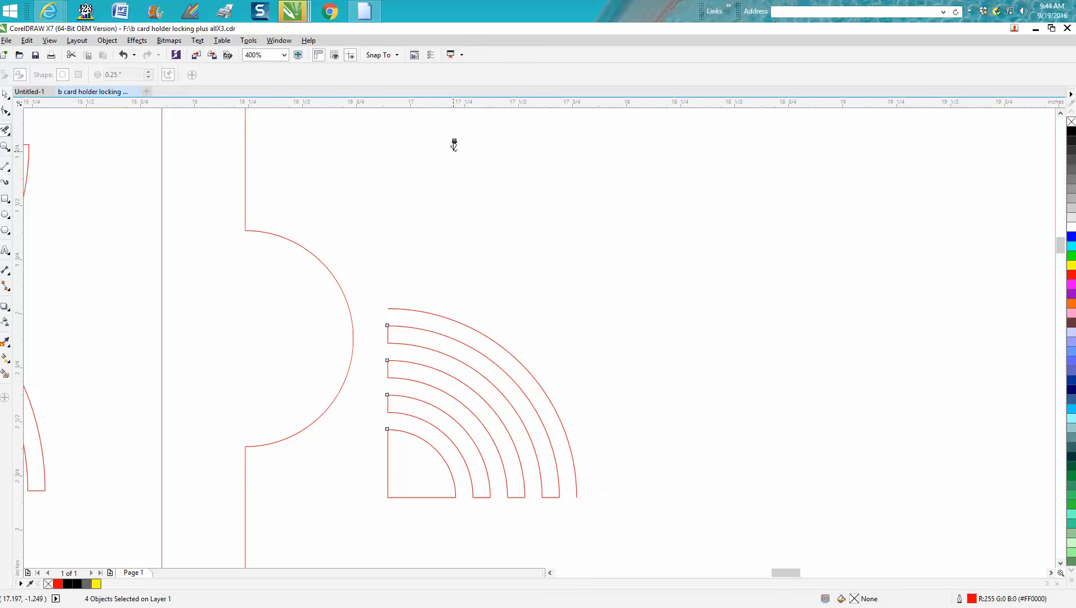
left_click(452, 313)
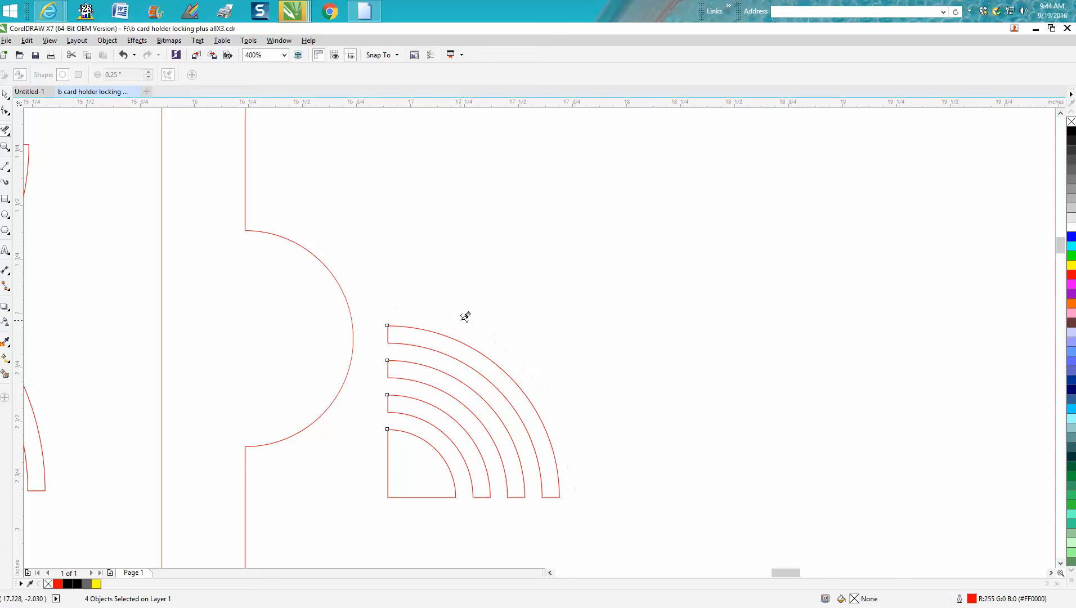
left_click(5, 94)
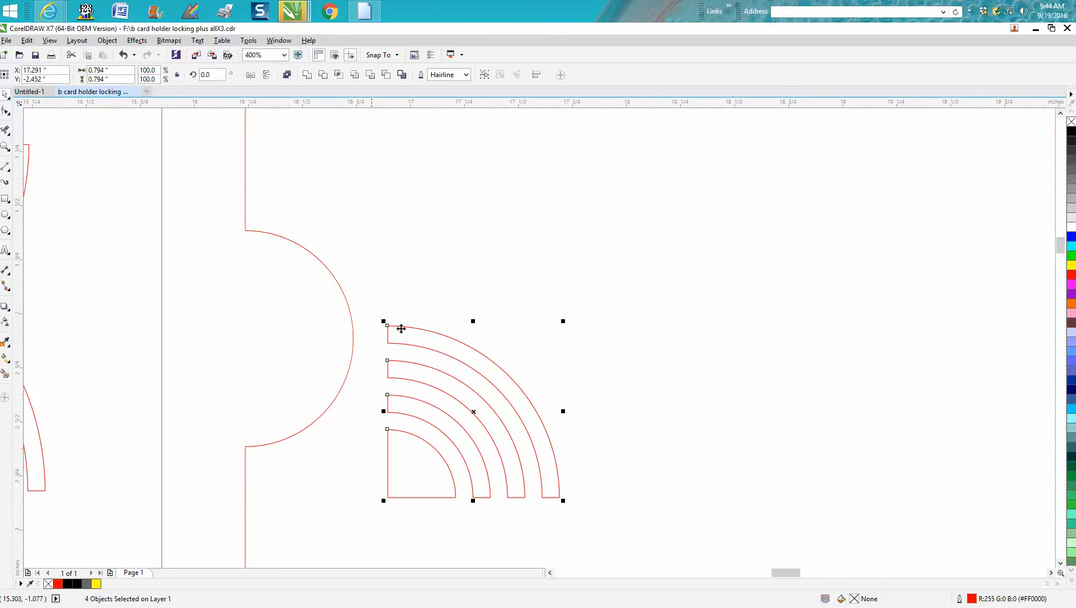
Step: Examine the finished decorative covers in the row, especially the one with angular nested stripes
scroll(432, 344, "down", 1)
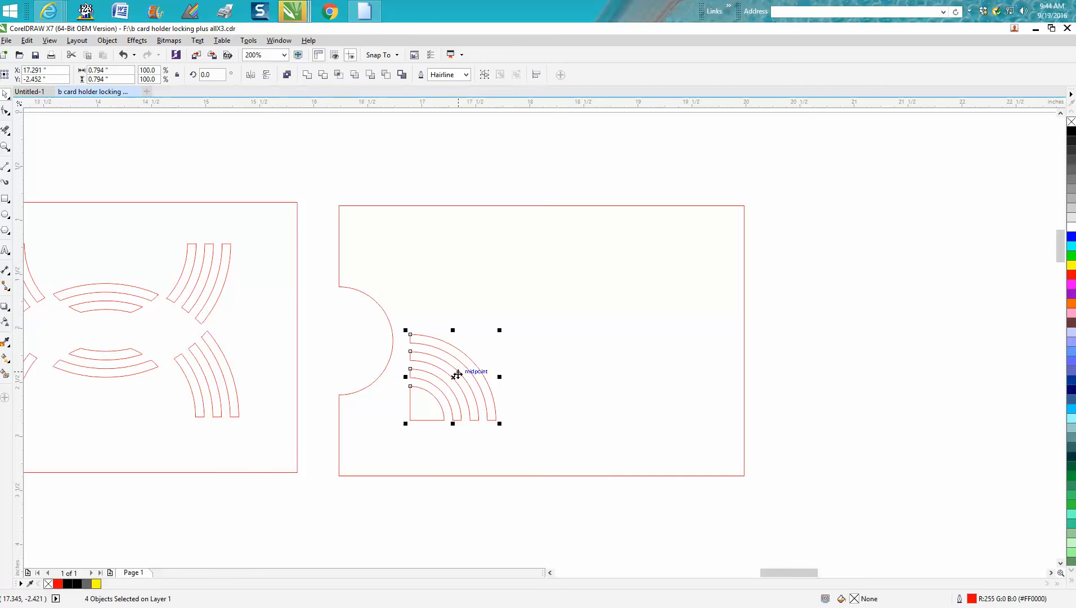
scroll(670, 277, "down", 2)
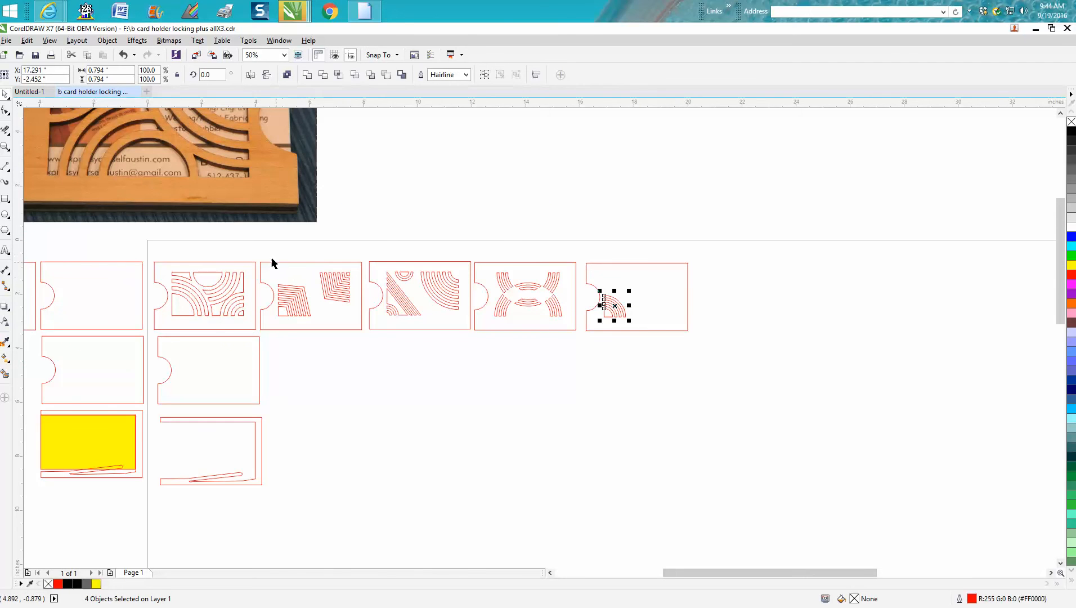
left_click(6, 148)
left_click_drag(220, 258, 417, 369)
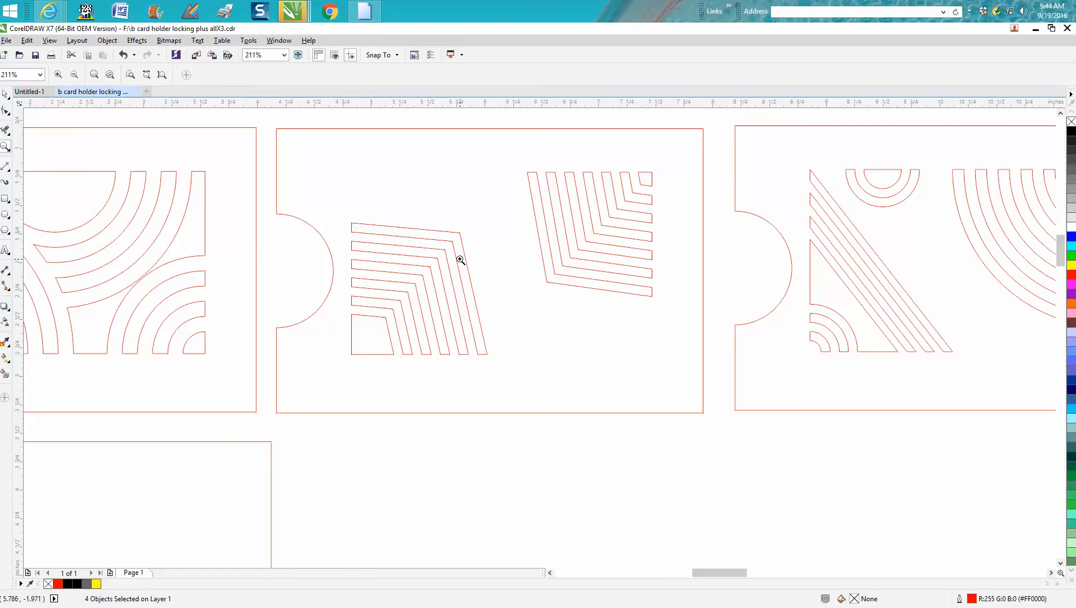
scroll(524, 283, "down", 1)
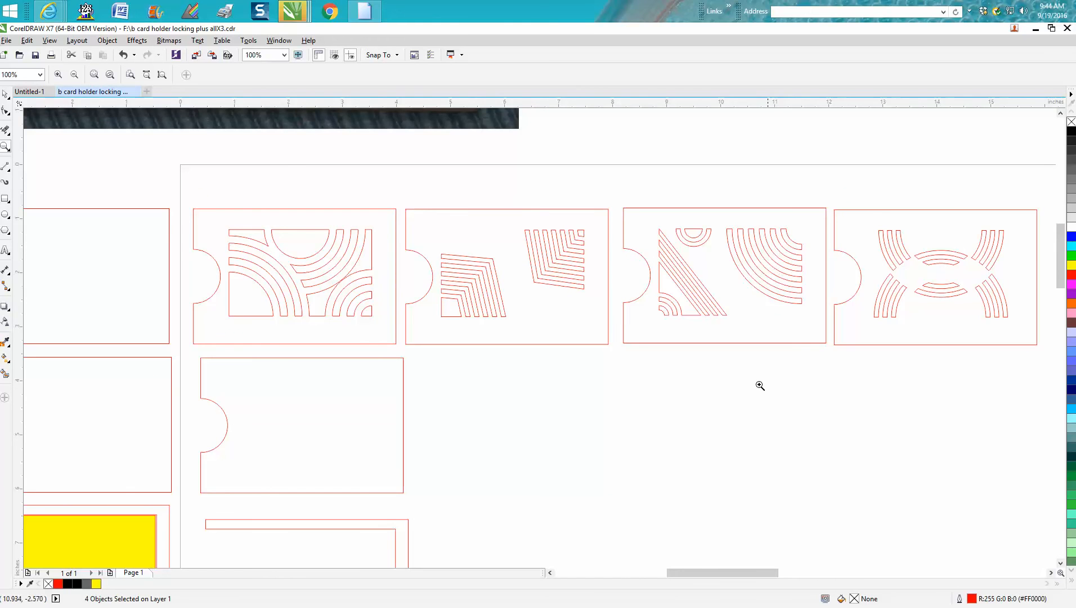
Step: Undo the deletion of the outermost arc line on the new cover
left_click_drag(756, 570, 845, 572)
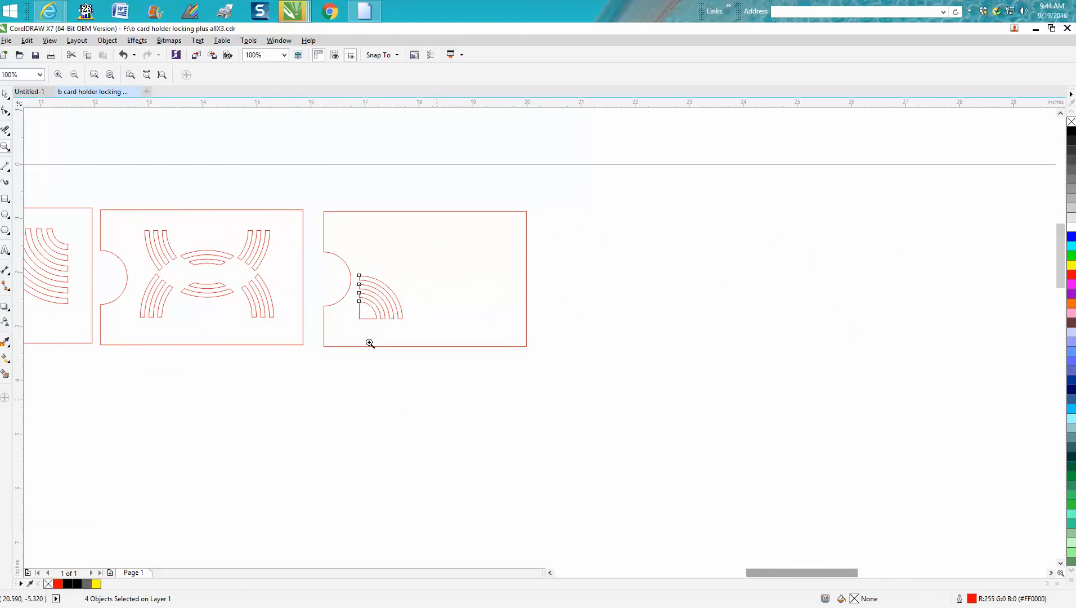
left_click(123, 56)
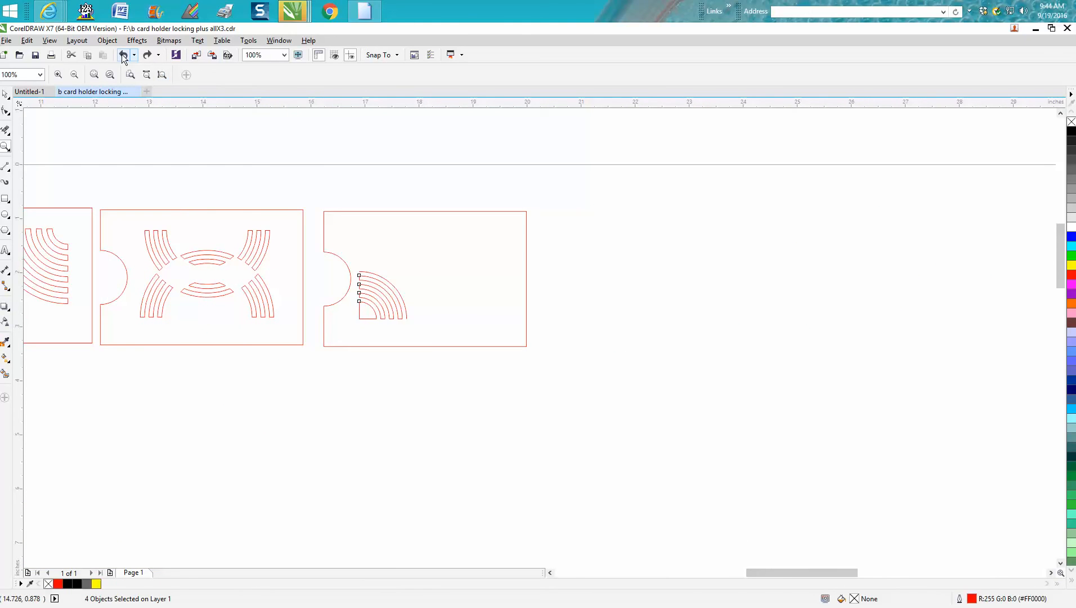
Step: Undo the deletion of the rectangular window outline and draw a circle about 0.92 inches across centred on its upper-right corner
left_click(124, 51)
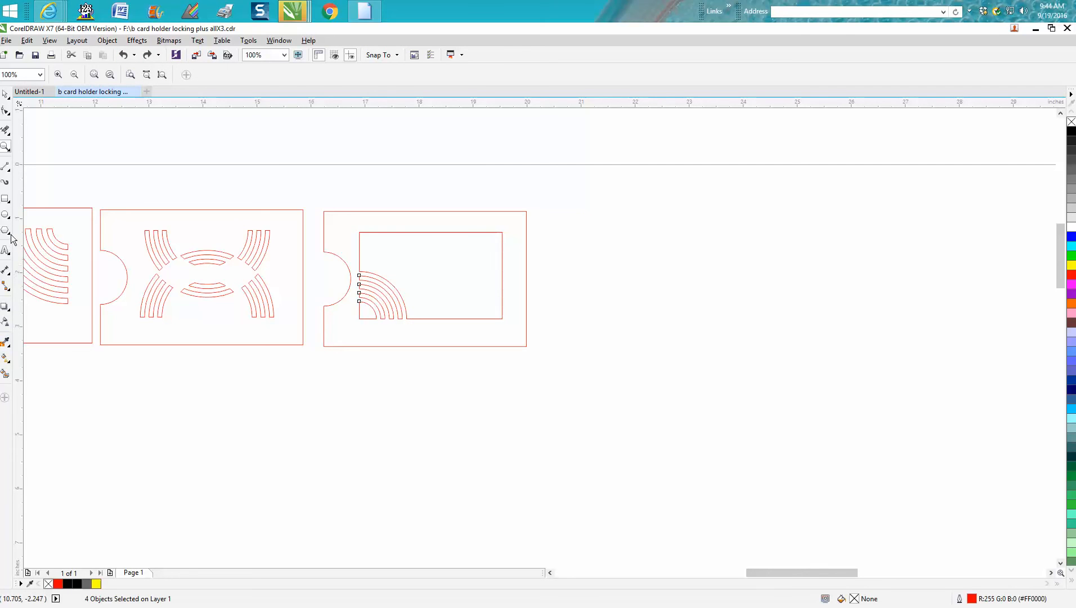
left_click(6, 214)
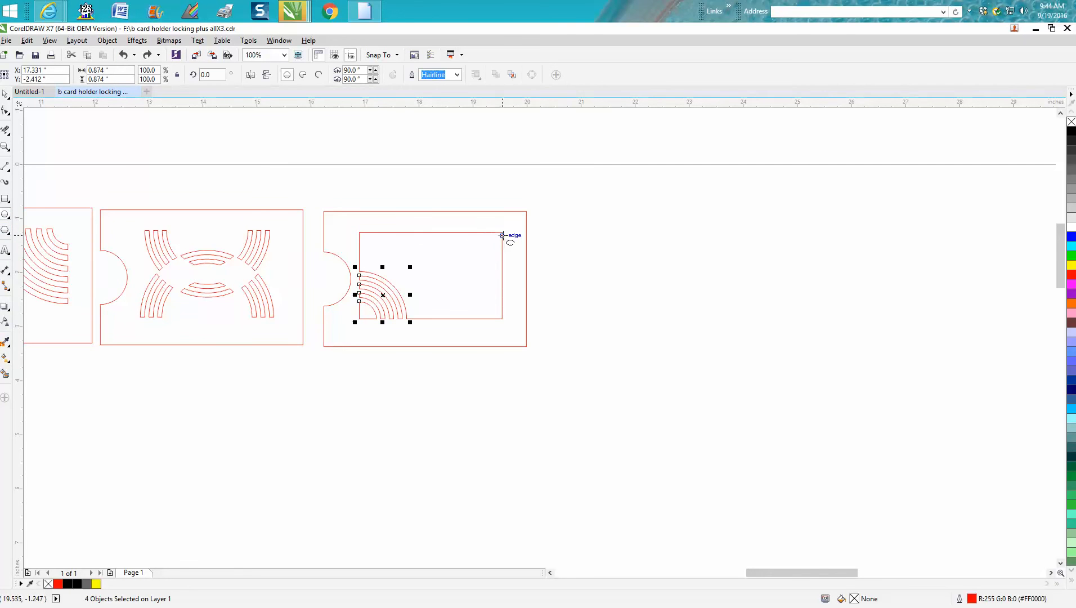
mouse_move(495, 232)
left_mouse_down()
mouse_move(502, 250)
mouse_move(448, 289)
left_mouse_up()
key("Delete")
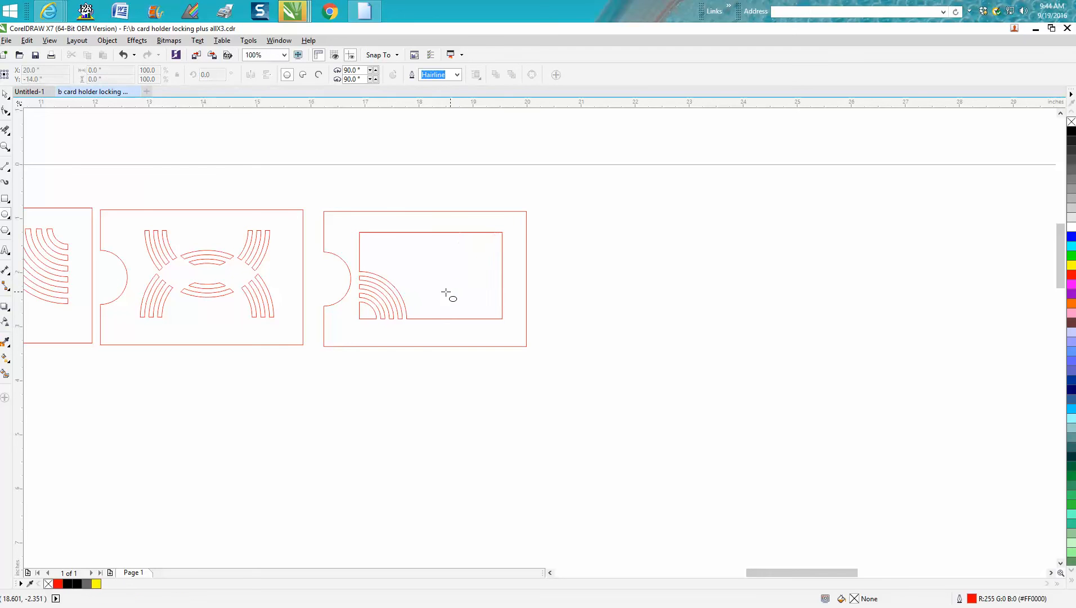
mouse_move(503, 232)
left_mouse_down()
mouse_move(452, 281)
mouse_move(502, 232)
left_mouse_up()
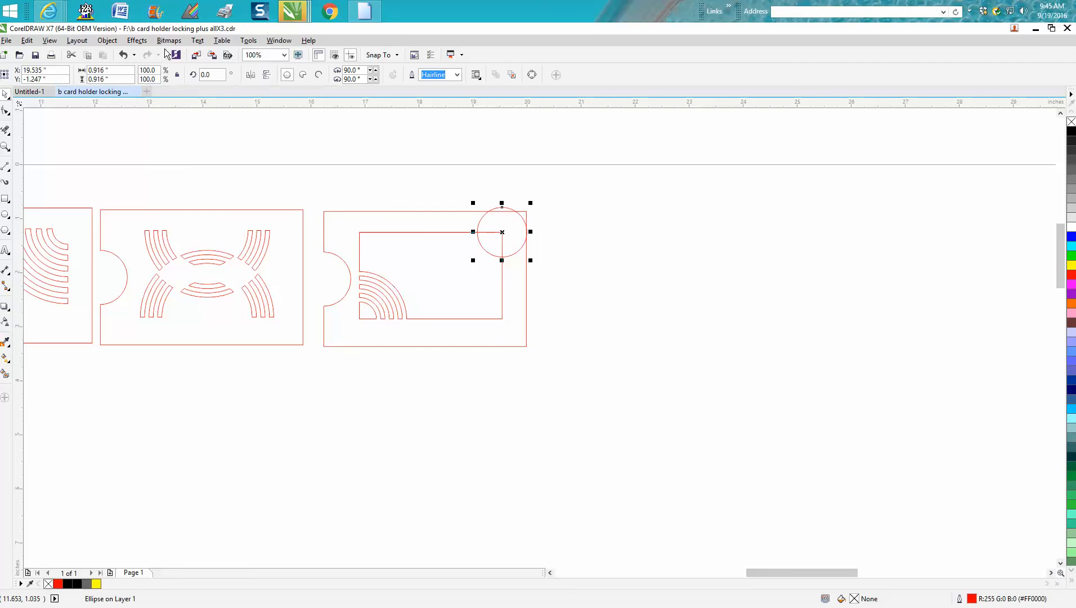
Step: Apply an outside contour of 7 steps with a 0.08 inch offset to the circle at the window's corner
left_click(137, 40)
left_click(160, 120)
left_click(1030, 301)
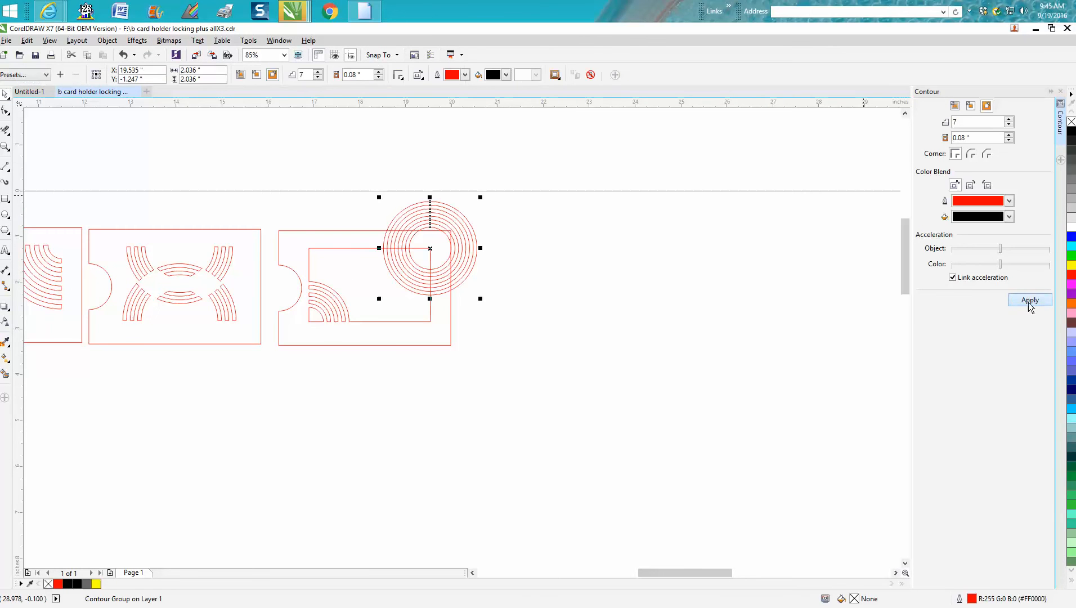
Step: Increase the circle's contour to 13 steps and apply it so the rings extend farther across the window
left_click(1011, 119)
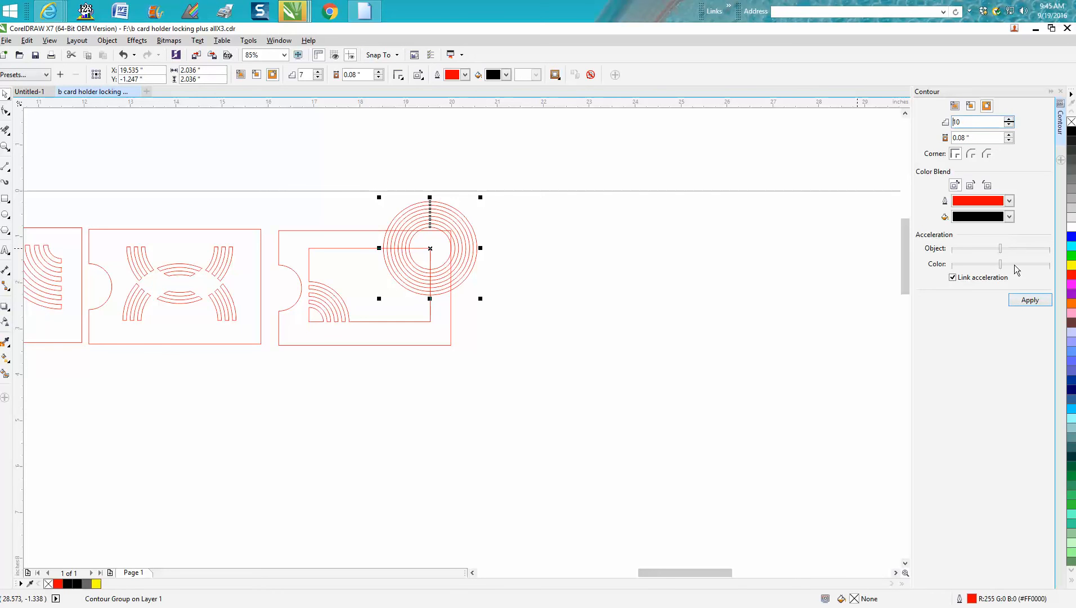
left_click(1031, 300)
left_click(1010, 119)
left_click(1011, 119)
left_click(1011, 119)
left_click(1019, 310)
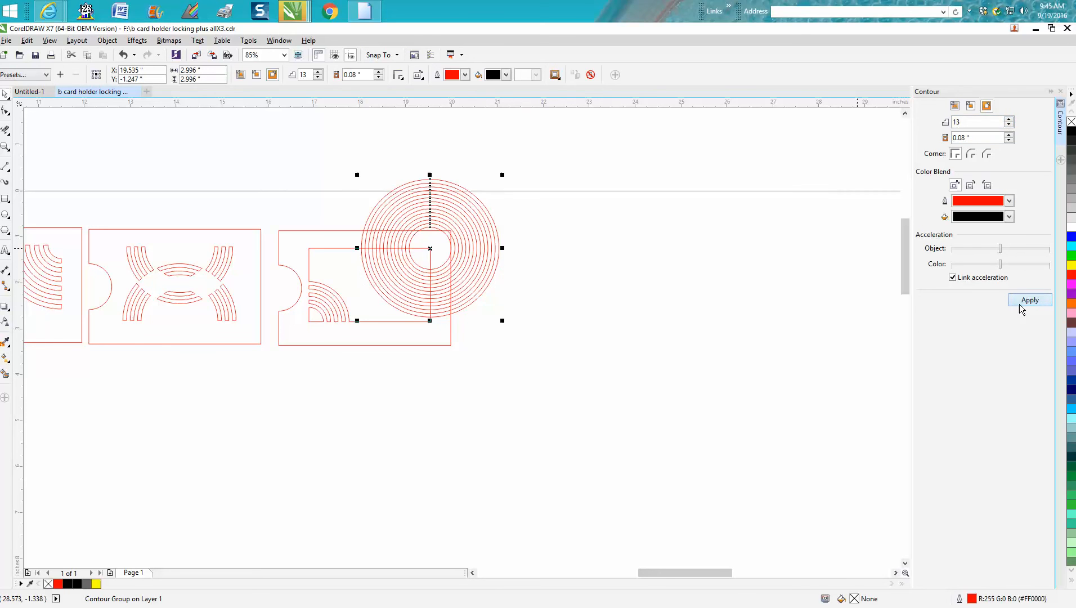